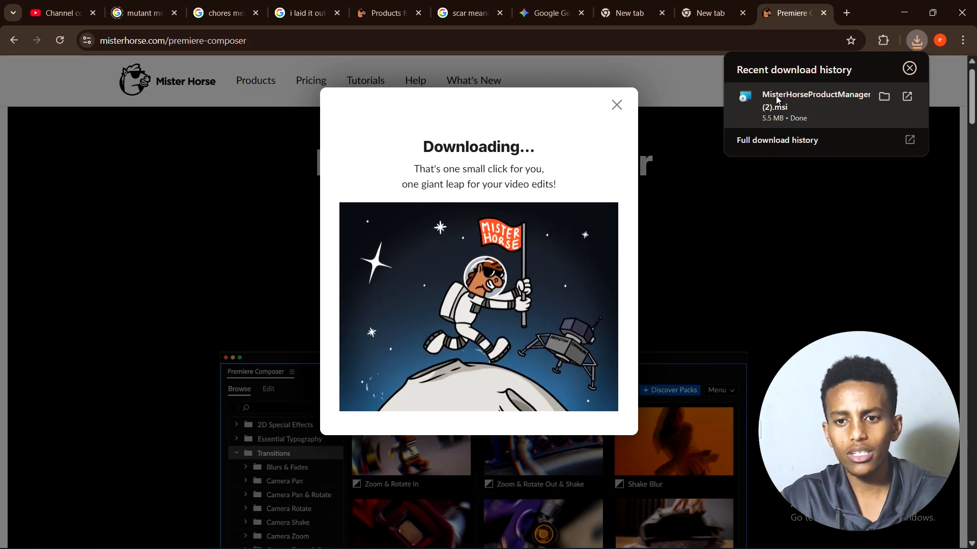
click(799, 105)
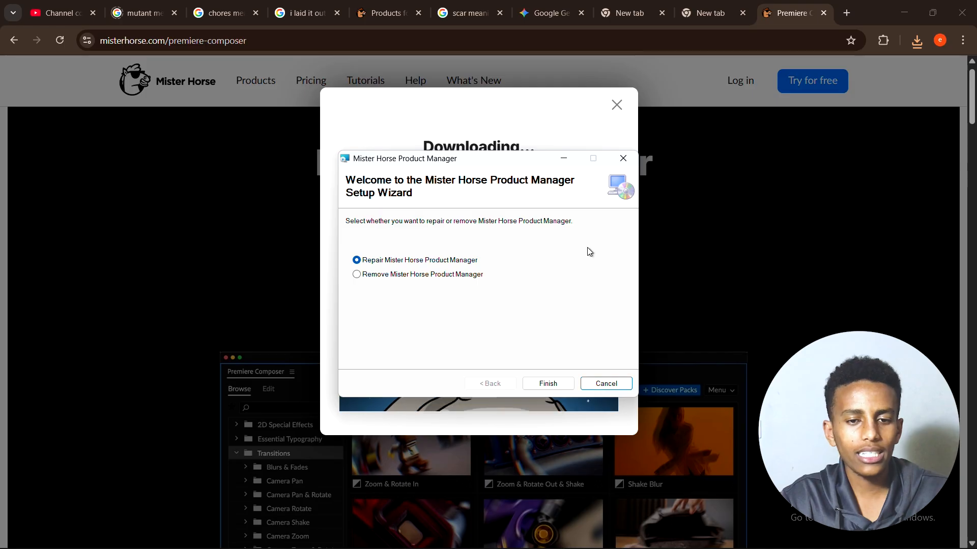
click(624, 161)
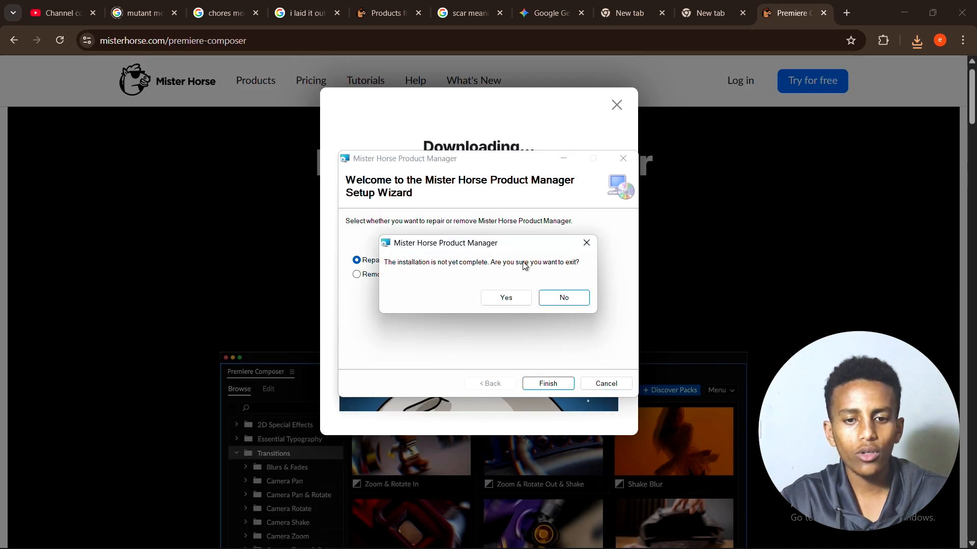
click(503, 297)
click(548, 384)
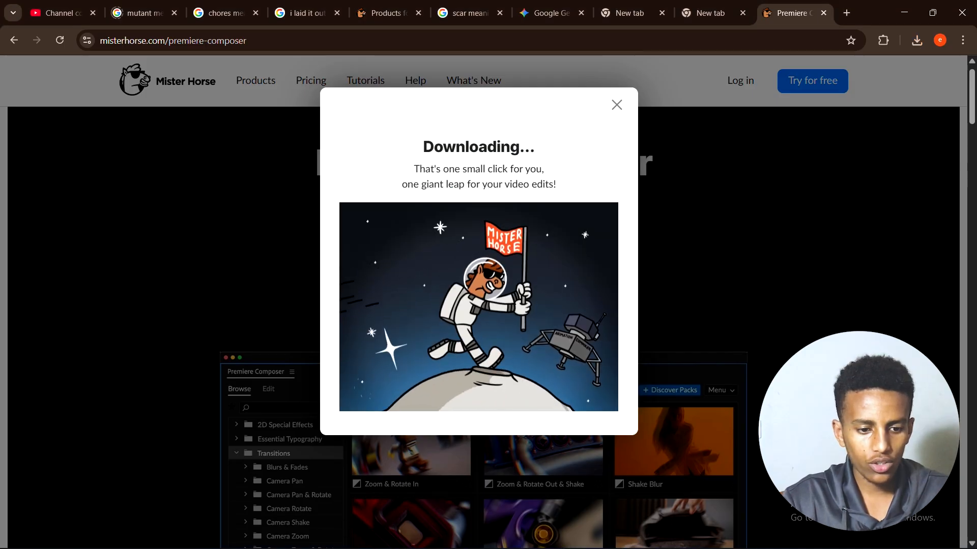
Step: Open Mister Horse Product Manager and look through its After Effects and Premiere Pro product lists
click(216, 533)
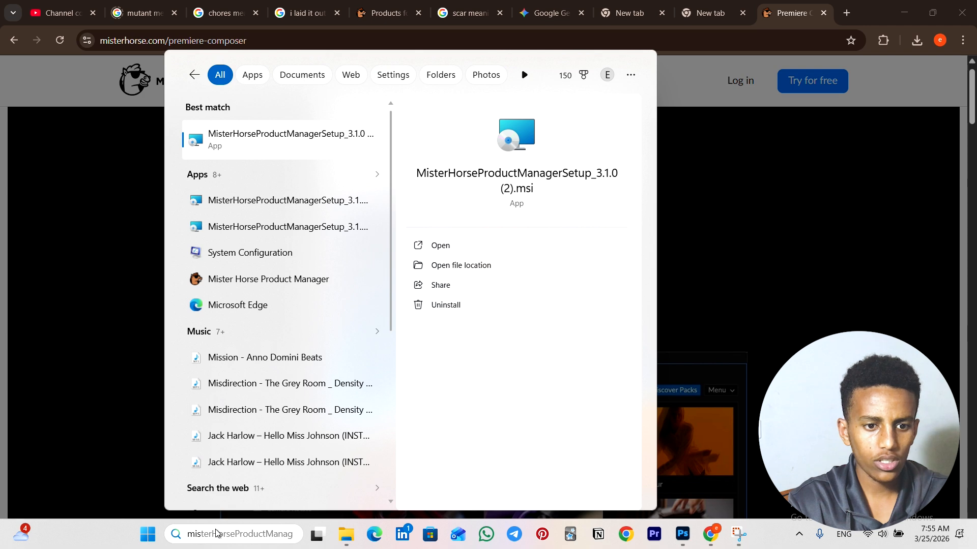
click(287, 277)
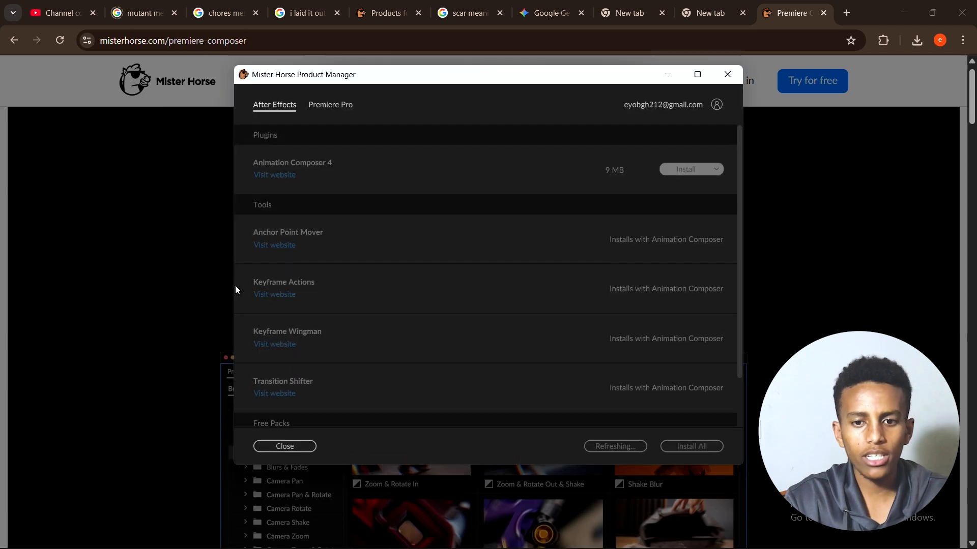
scroll(472, 299, down, 3)
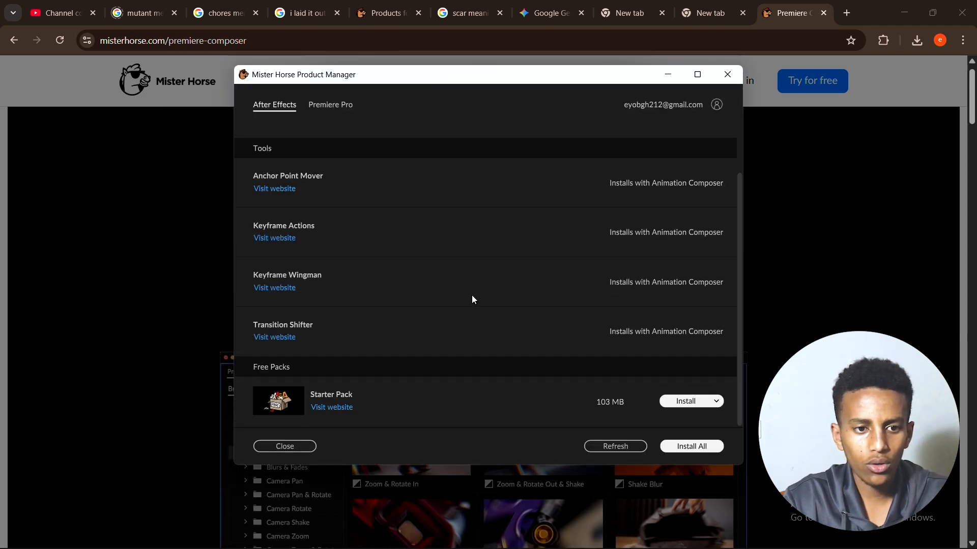
scroll(472, 299, up, 2)
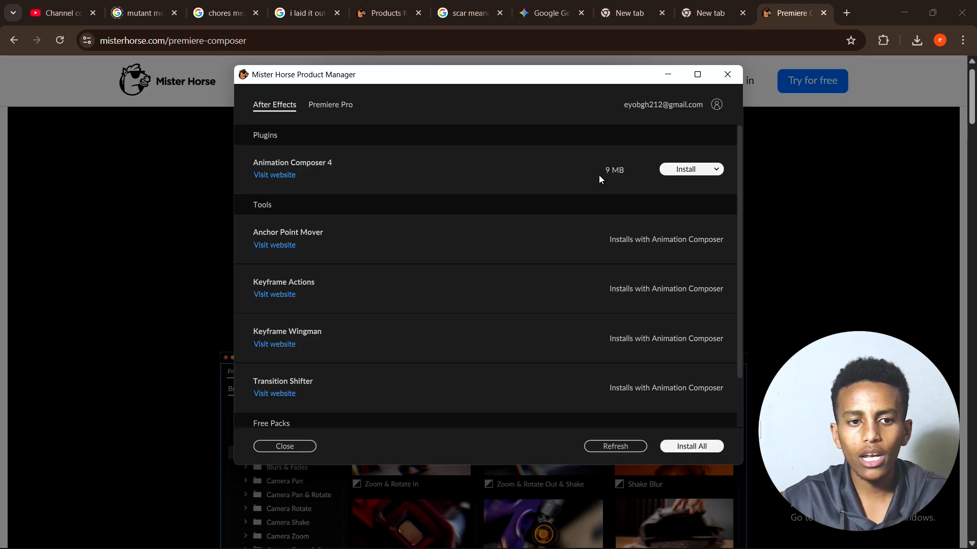
click(329, 105)
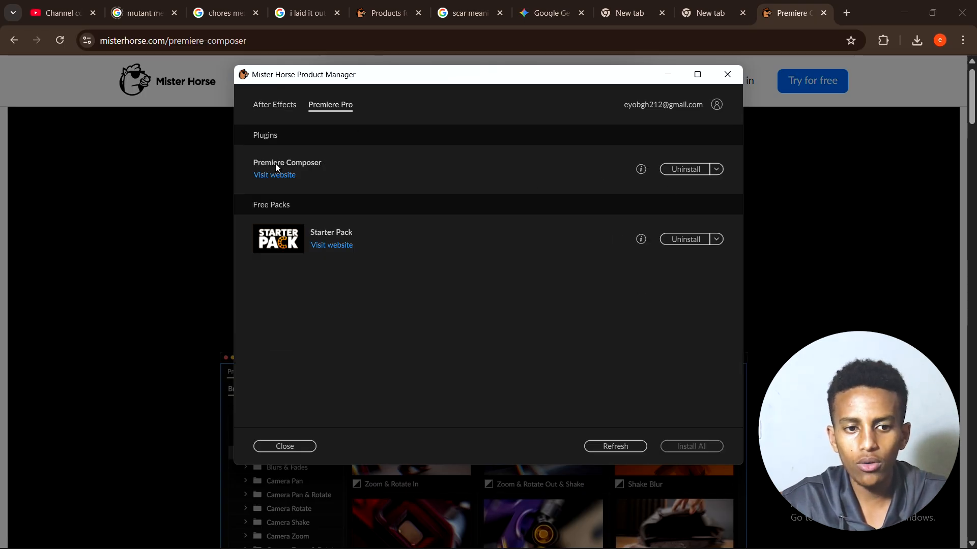
click(406, 377)
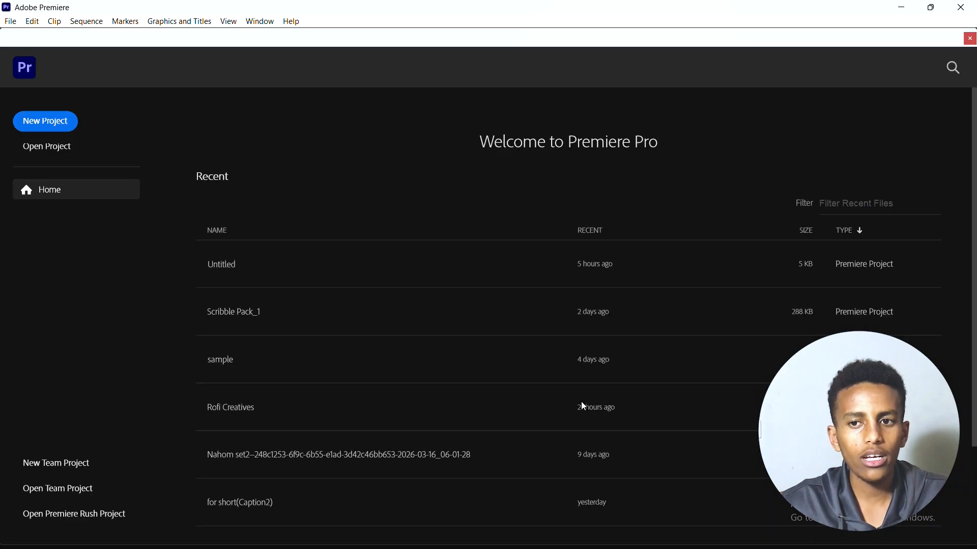
Step: Switch to the Adobe Premiere window with the sample 1 project open
click(902, 8)
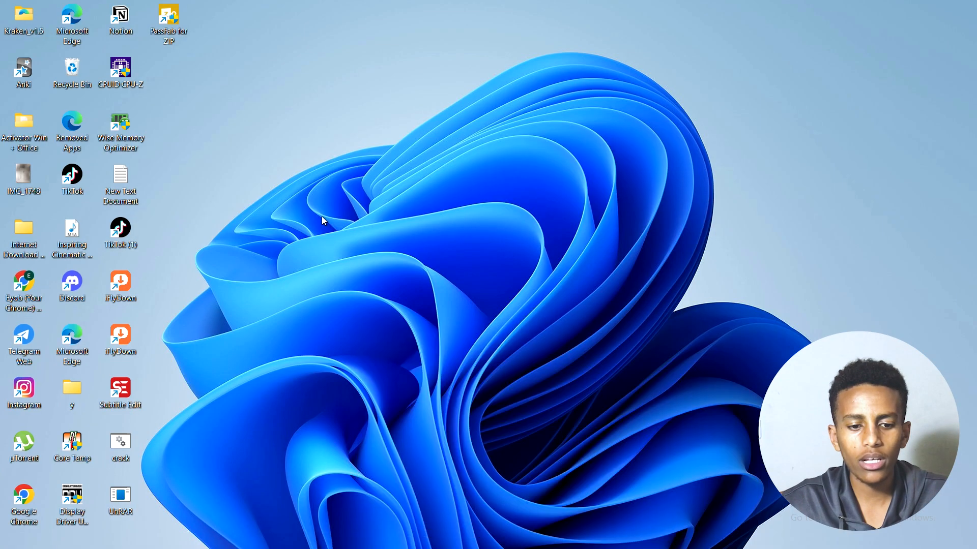
mouse_move(215, 543)
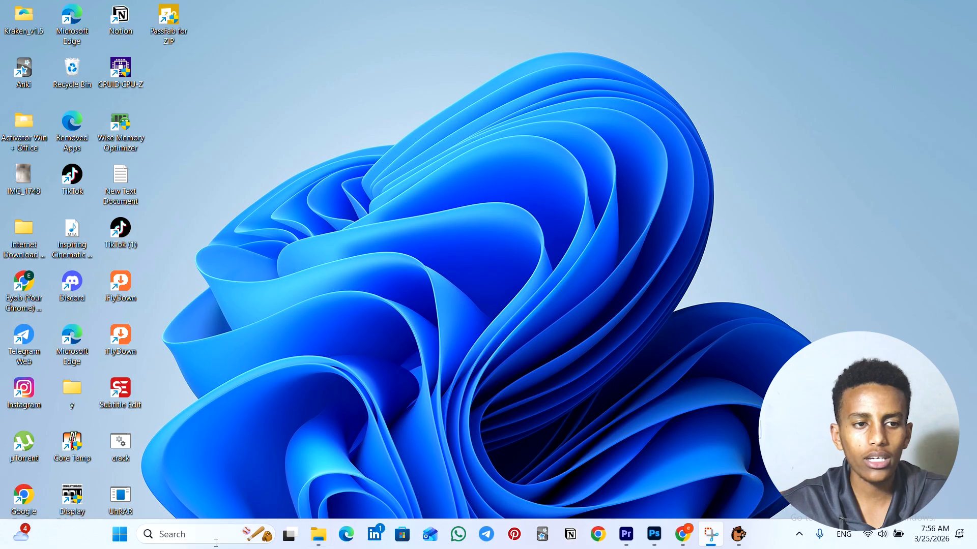
click(205, 529)
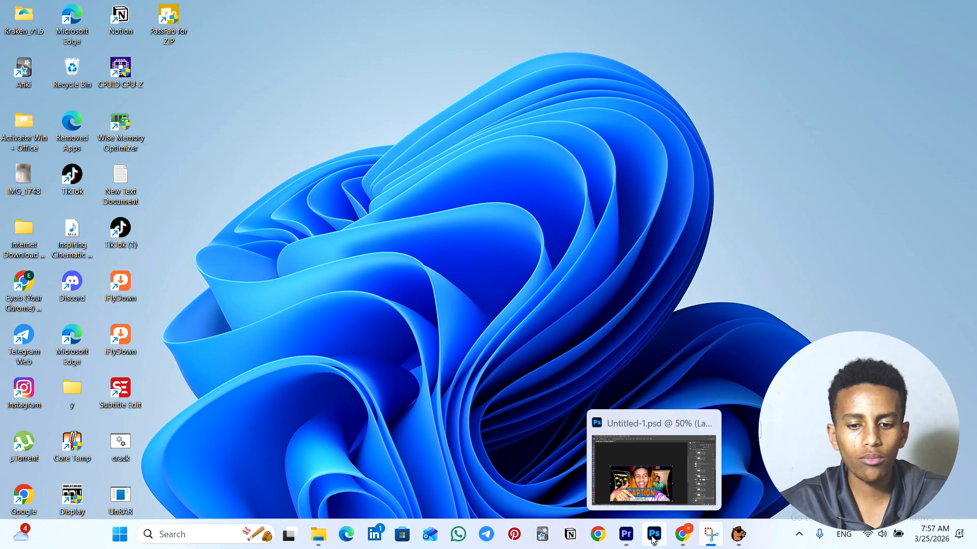
mouse_move(625, 535)
click(621, 482)
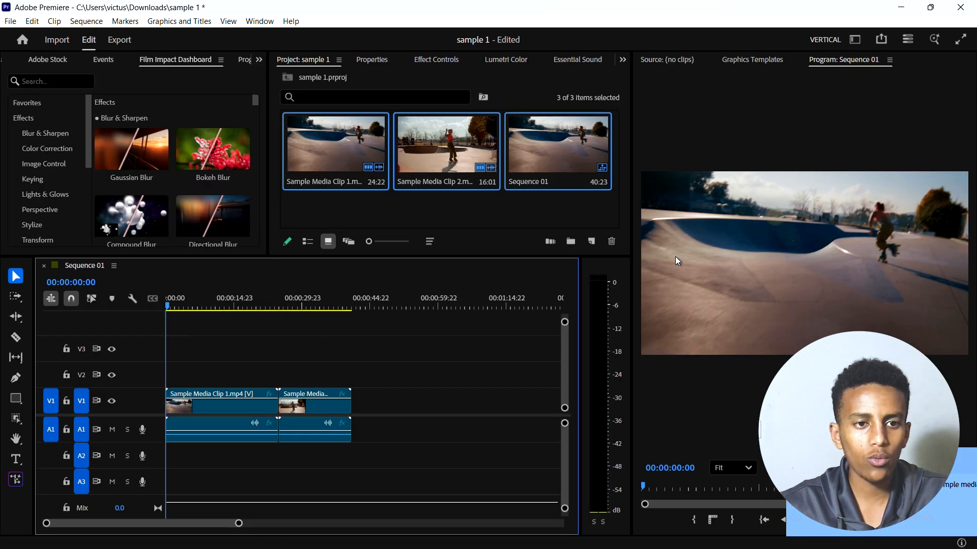
Step: Switch to the Editing workspace and enlarge the Program monitor by narrowing the Source area and reducing the timeline's height
click(259, 21)
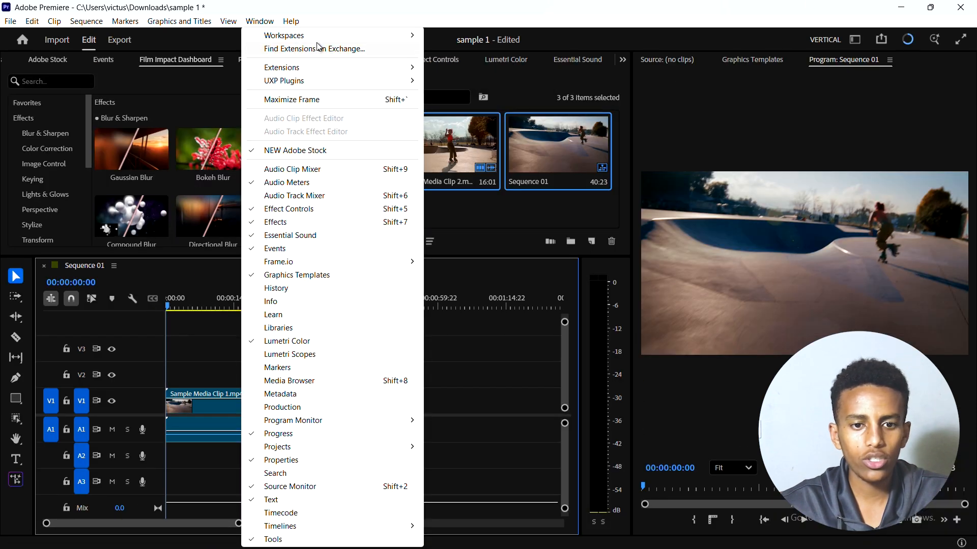
mouse_move(320, 35)
click(484, 34)
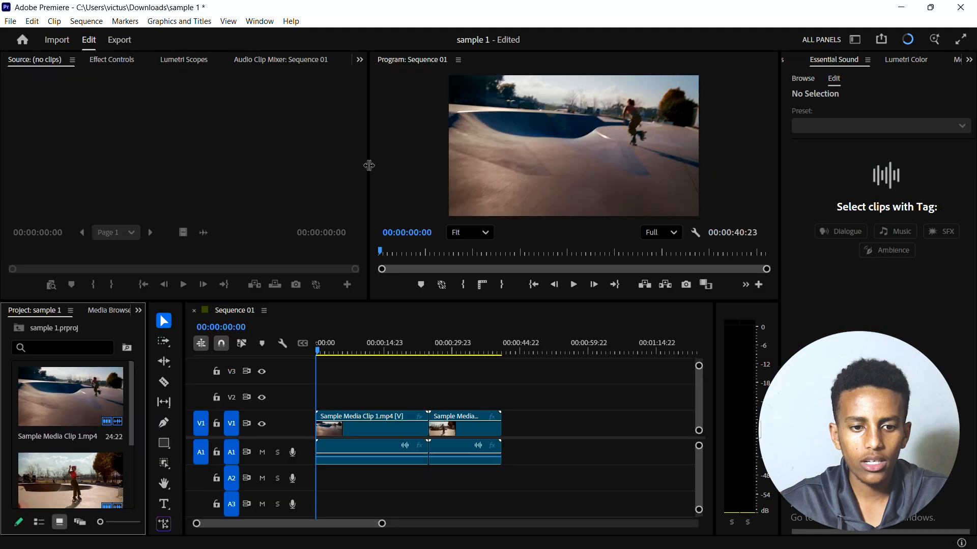
drag(251, 176, 239, 176)
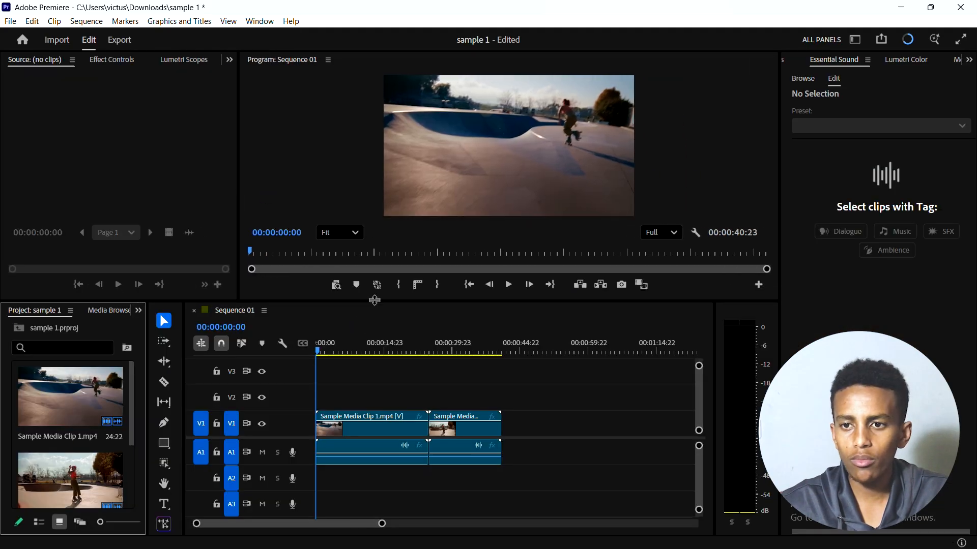
drag(376, 303, 380, 330)
drag(380, 331, 350, 382)
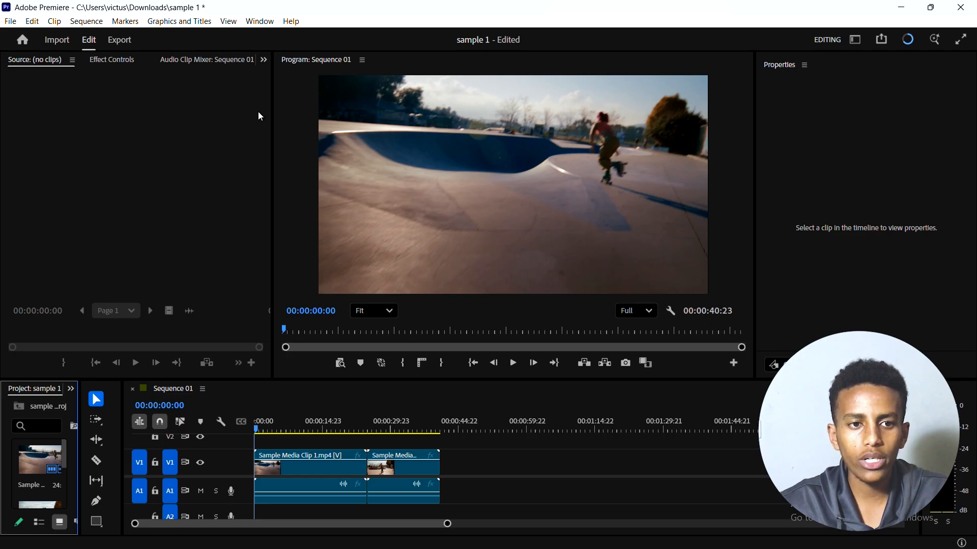
Step: Open the Premiere Composer extension
click(261, 22)
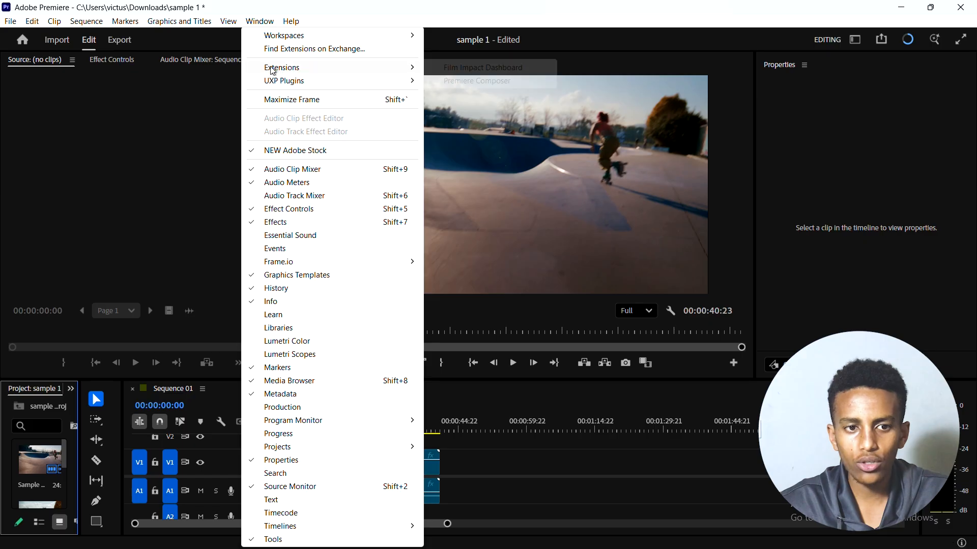
mouse_move(372, 70)
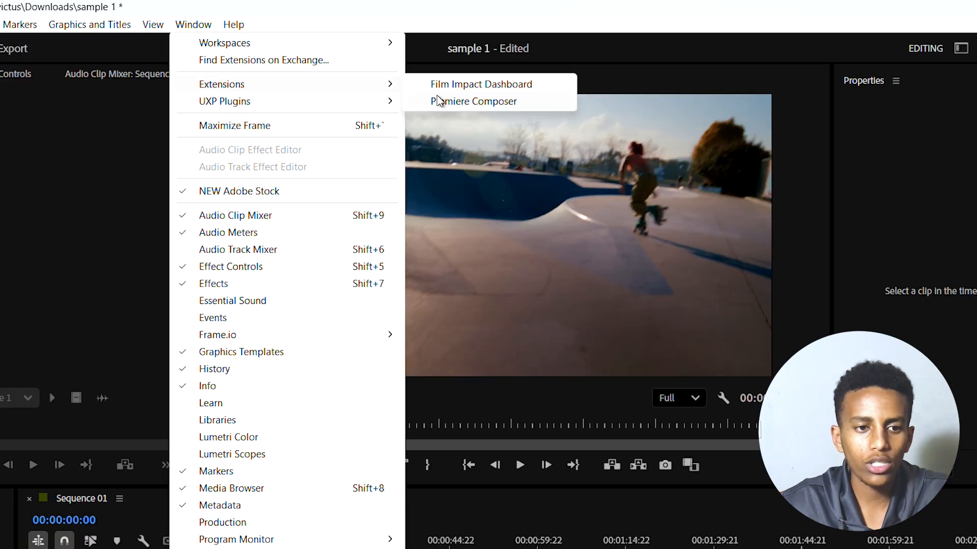
click(459, 102)
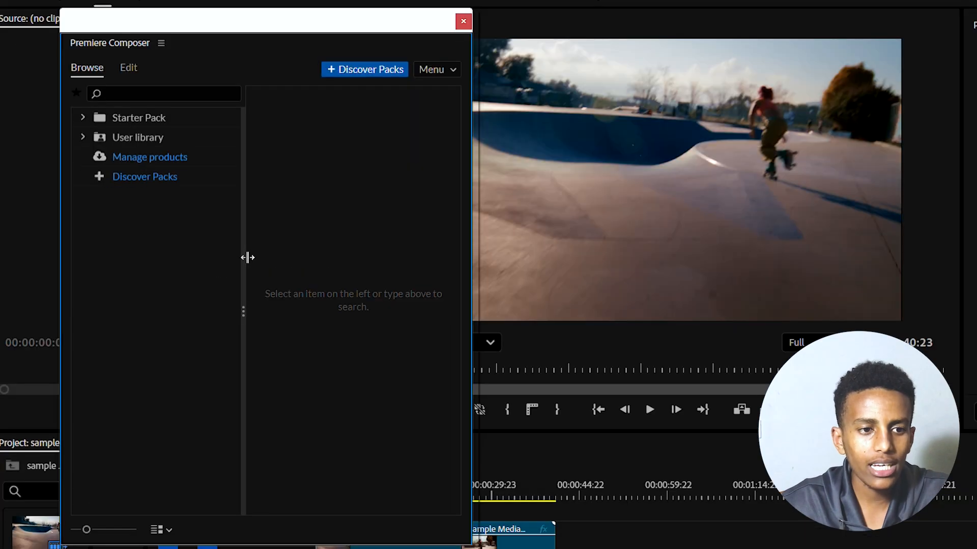
click(177, 89)
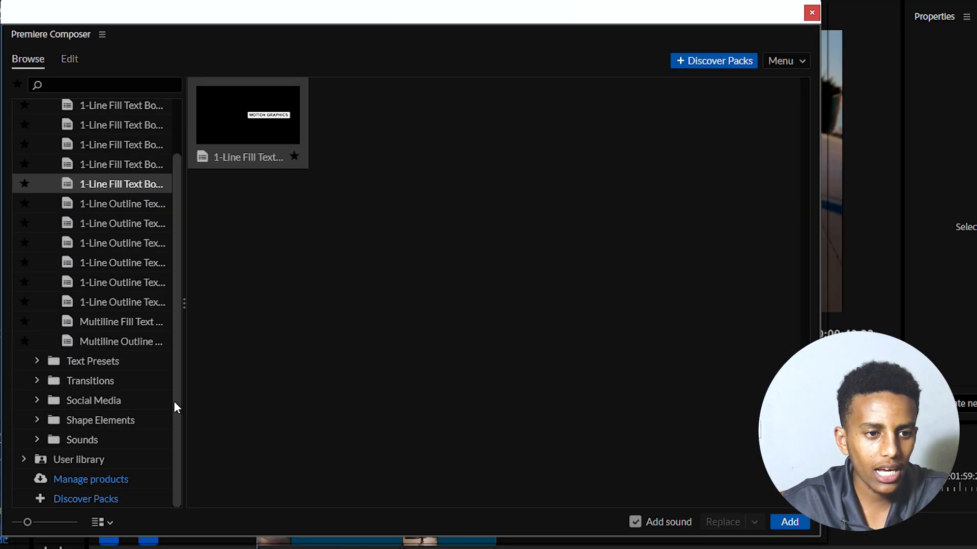
Step: Browse the Starter Pack's Text Boxes, Text Presets, Transitions, Social Media, Shape Elements and Sounds categories
drag(174, 401, 190, 293)
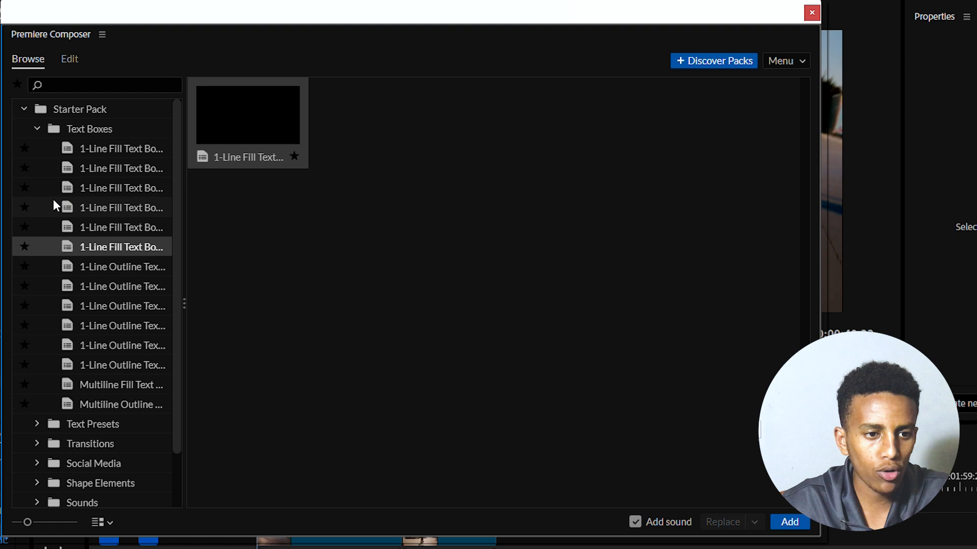
click(47, 136)
click(45, 361)
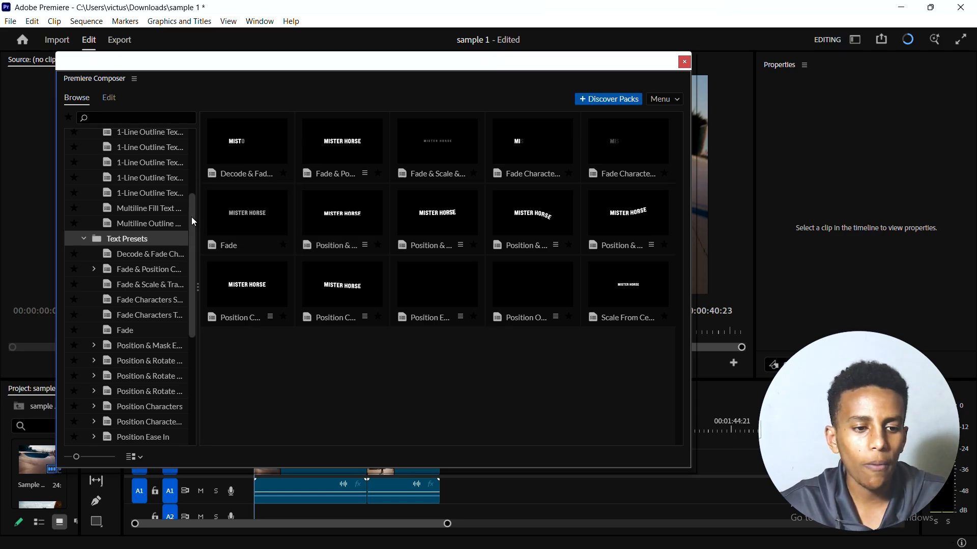
scroll(192, 217, down, 2)
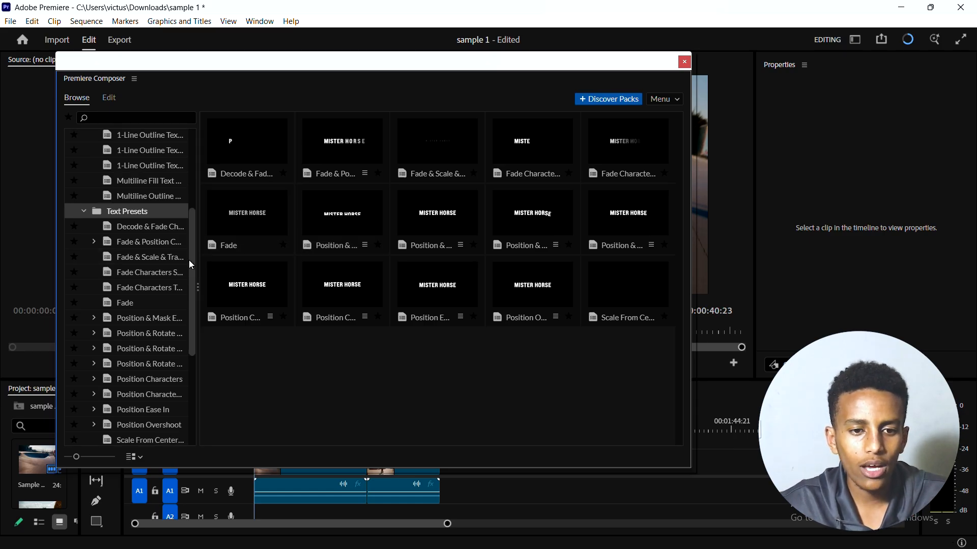
scroll(189, 261, down, 3)
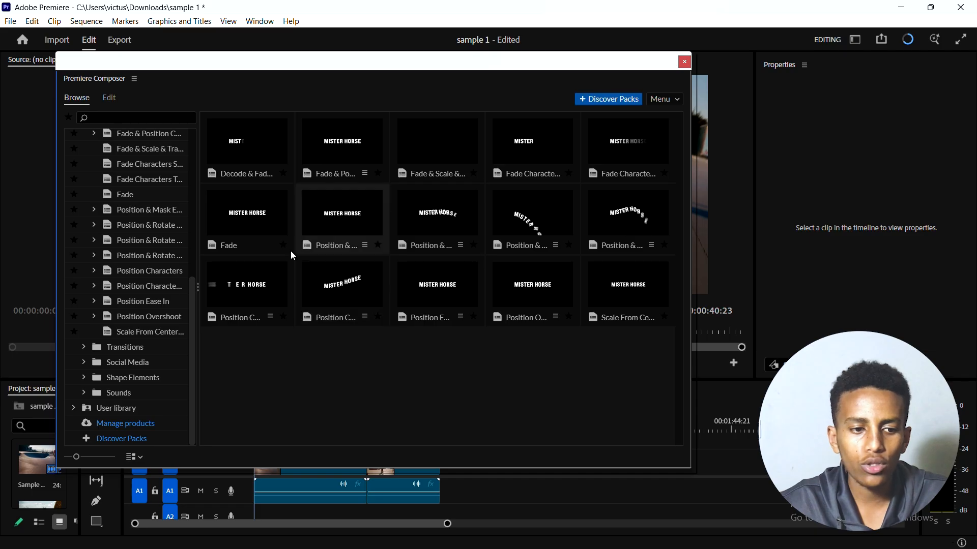
click(126, 348)
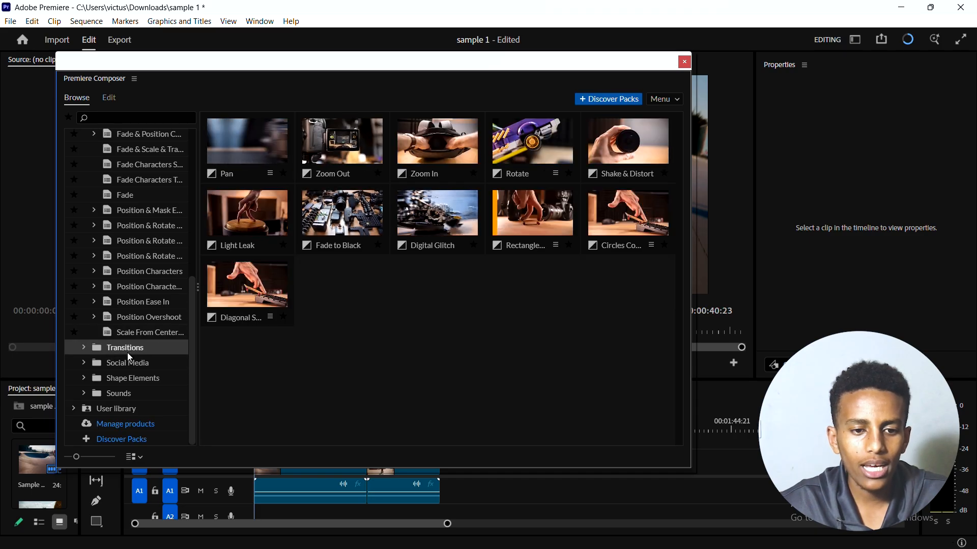
click(132, 365)
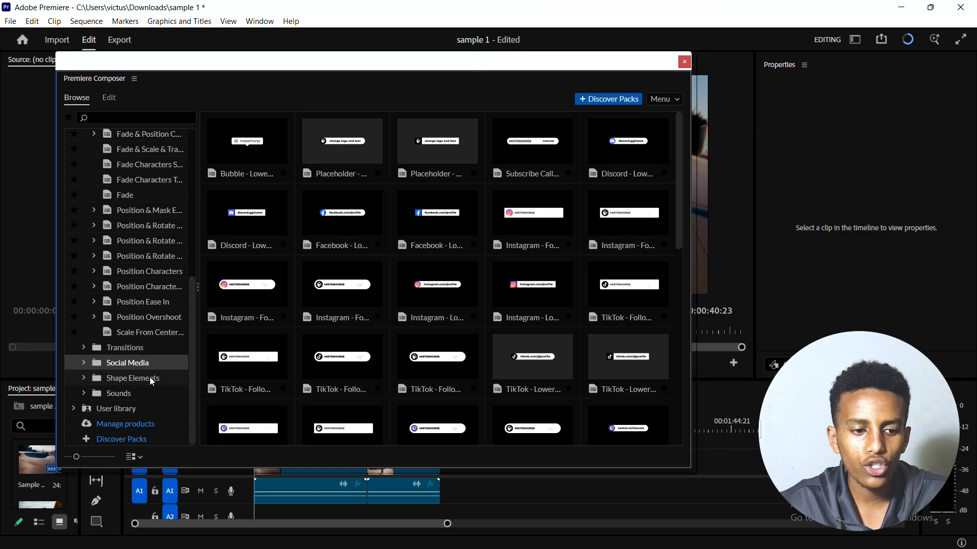
click(155, 378)
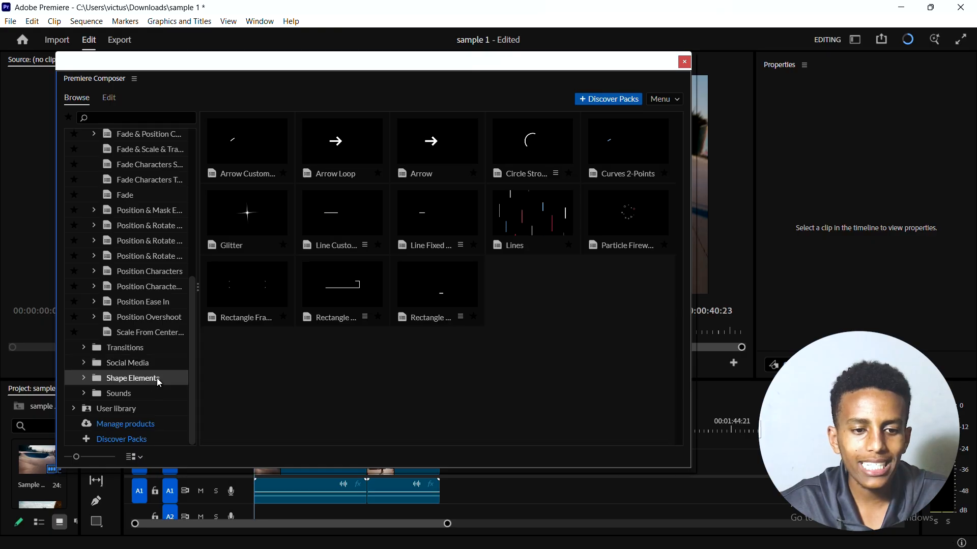
click(155, 395)
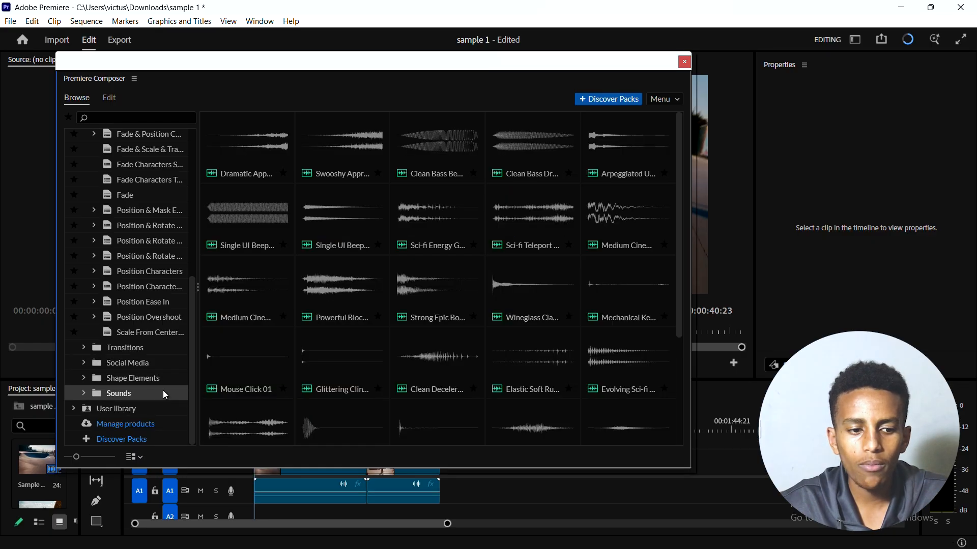
scroll(179, 278, up, 5)
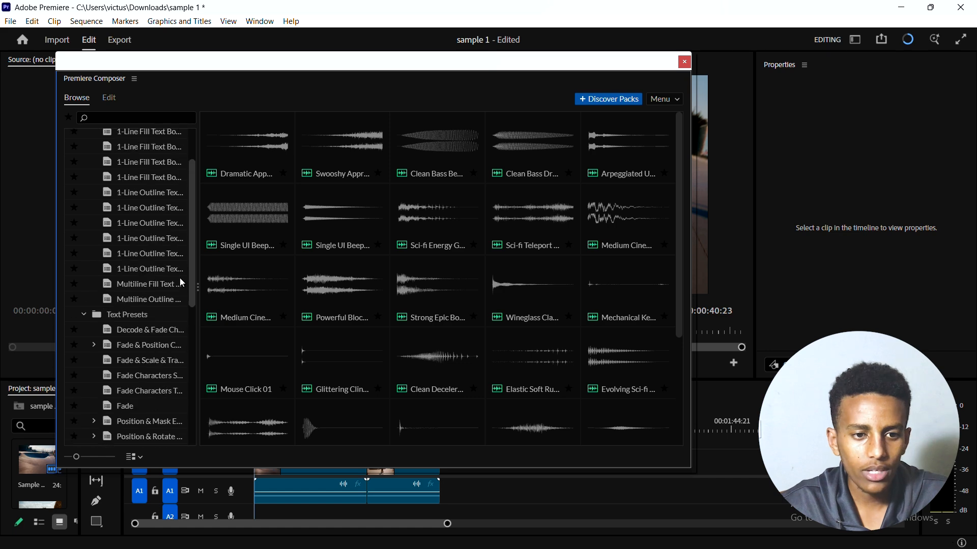
scroll(179, 278, up, 3)
Step: Place the 1-Line Fill Text Box 1 - Down preset from Text Boxes on track V2, near the start of the first clip
click(124, 152)
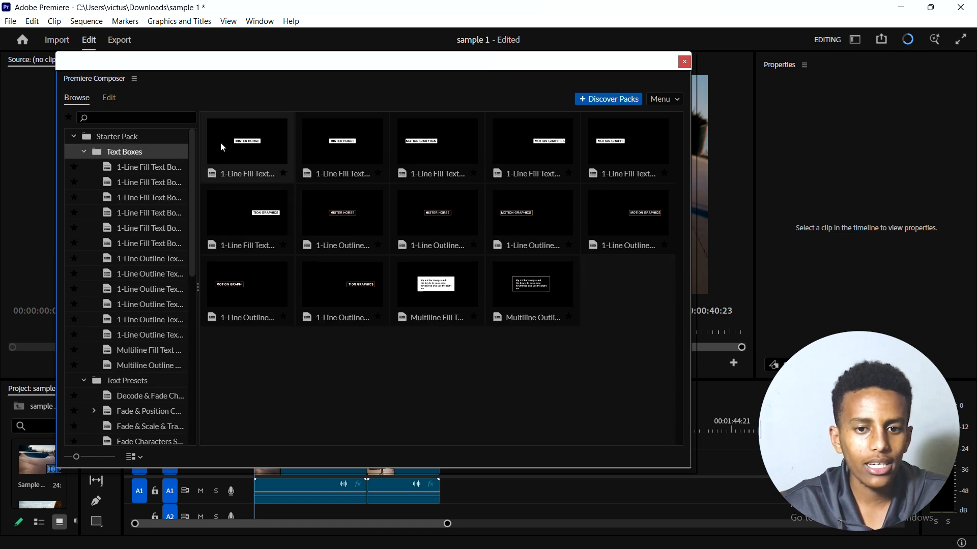
drag(293, 59, 225, 73)
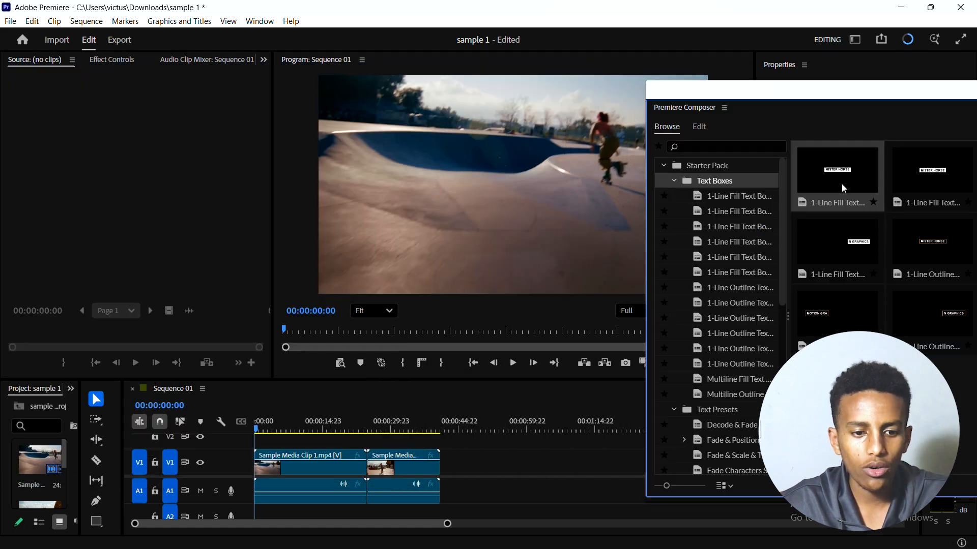
drag(843, 188, 271, 439)
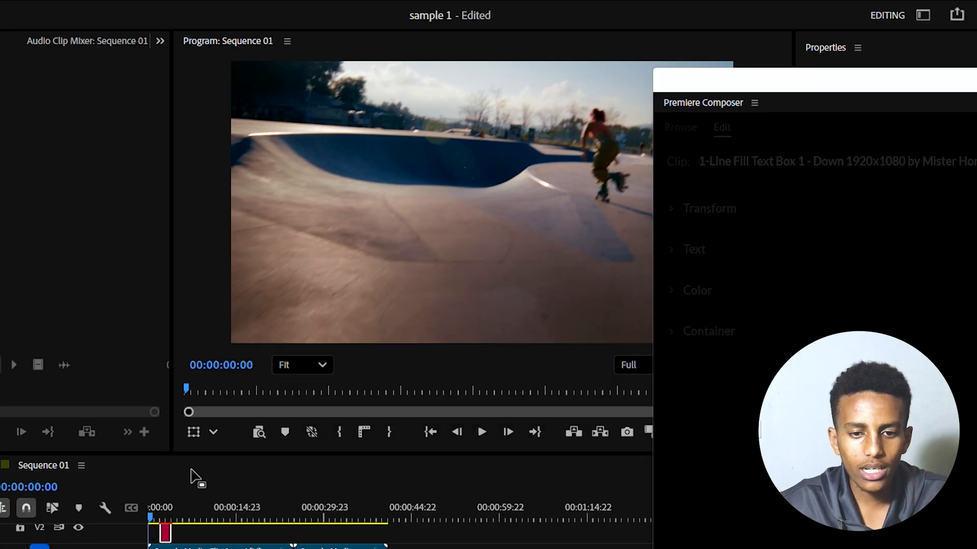
Step: Move the playhead to 00:00:03:12 over the text box and dock Premiere Composer in the Source monitor's panel group
click(160, 507)
drag(161, 508, 171, 505)
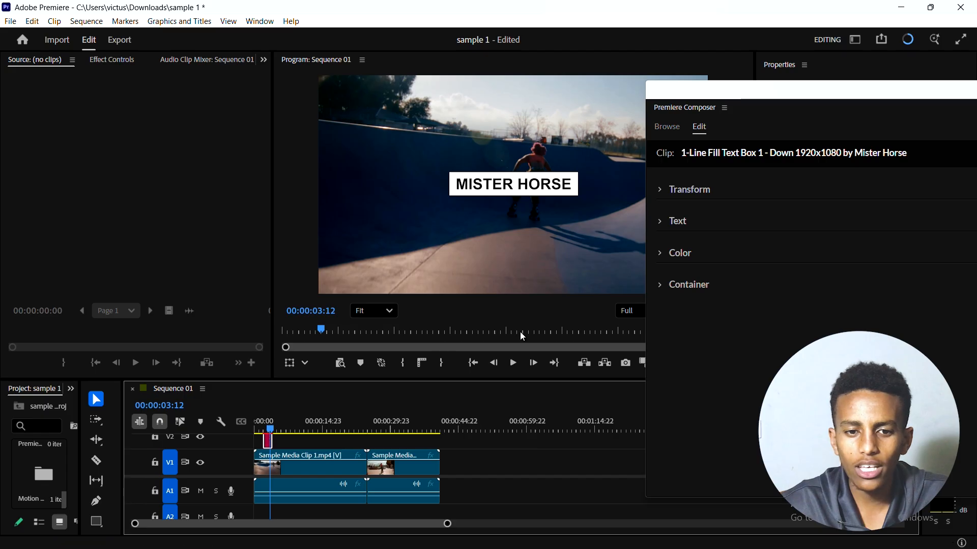
drag(798, 90, 133, 76)
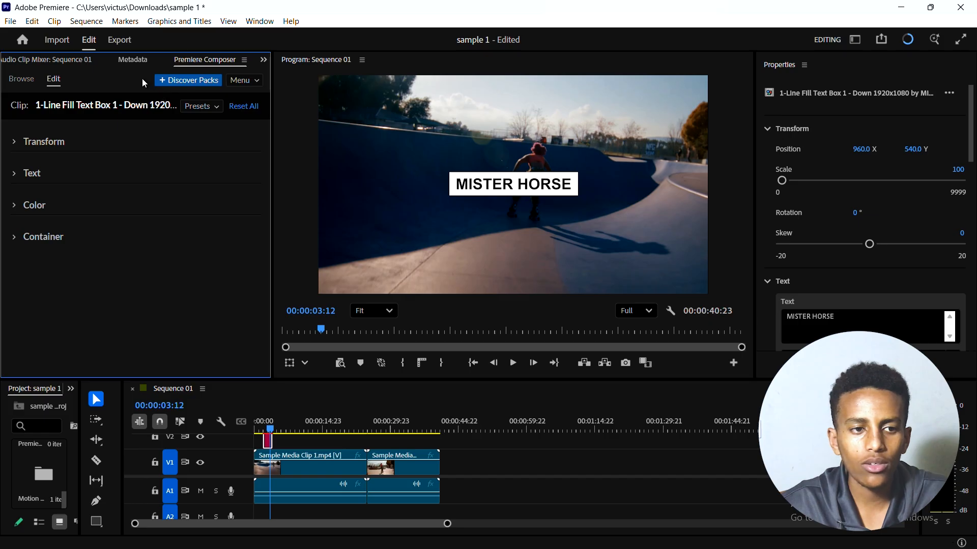
Step: Look through the neighbouring panels and the text box clip's Transform and Text settings in Premiere Composer
click(68, 57)
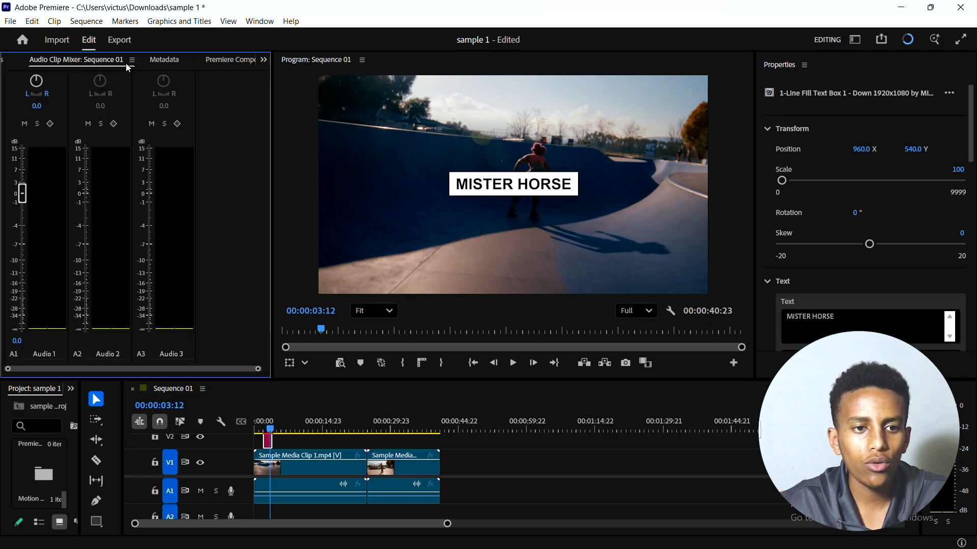
click(165, 61)
click(232, 61)
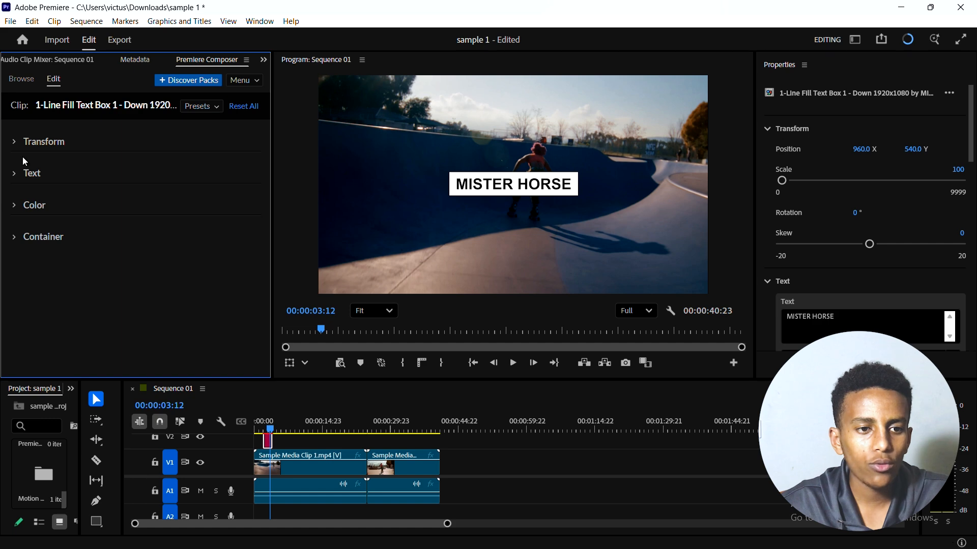
click(14, 142)
click(15, 142)
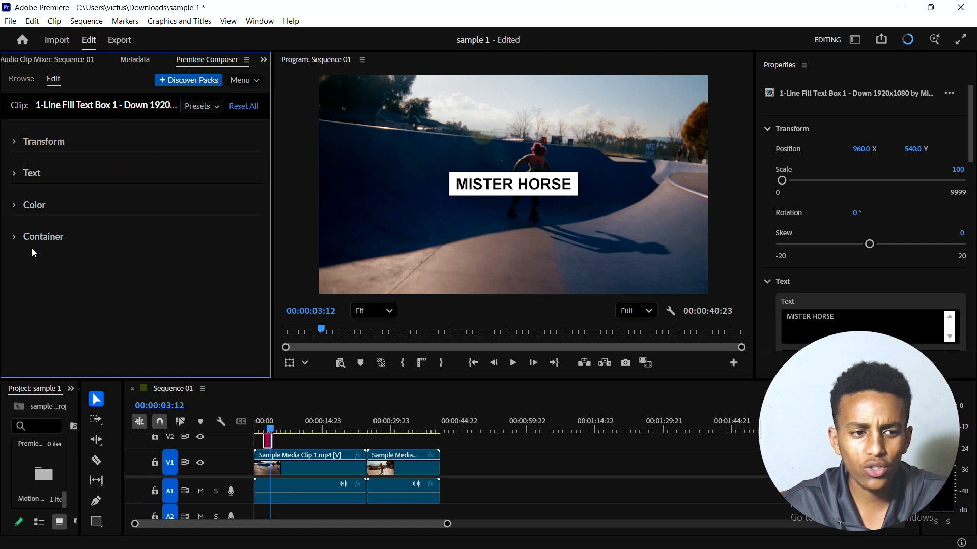
click(16, 179)
click(16, 179)
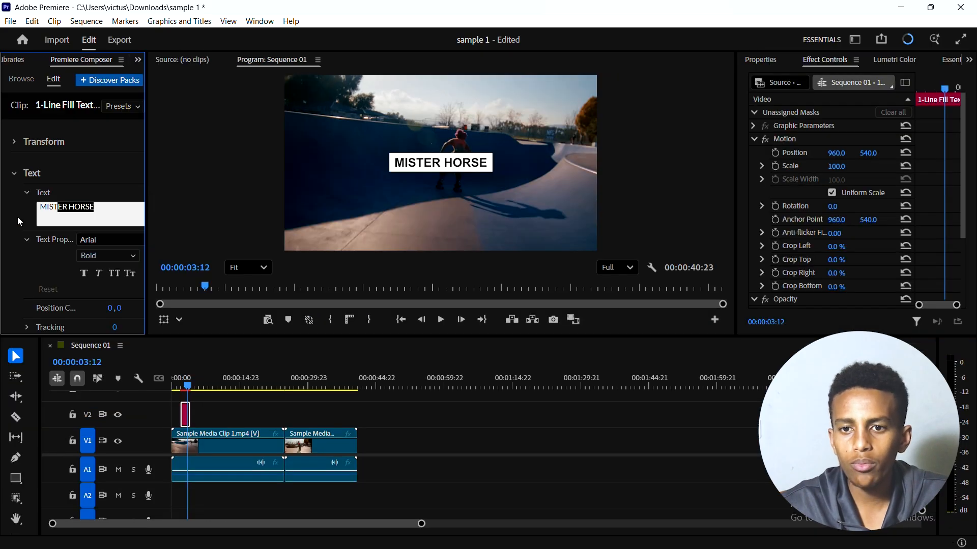
Step: Switch to the Essentials workspace and change the text box's wording to "Sample Editing" in the clip properties
click(17, 217)
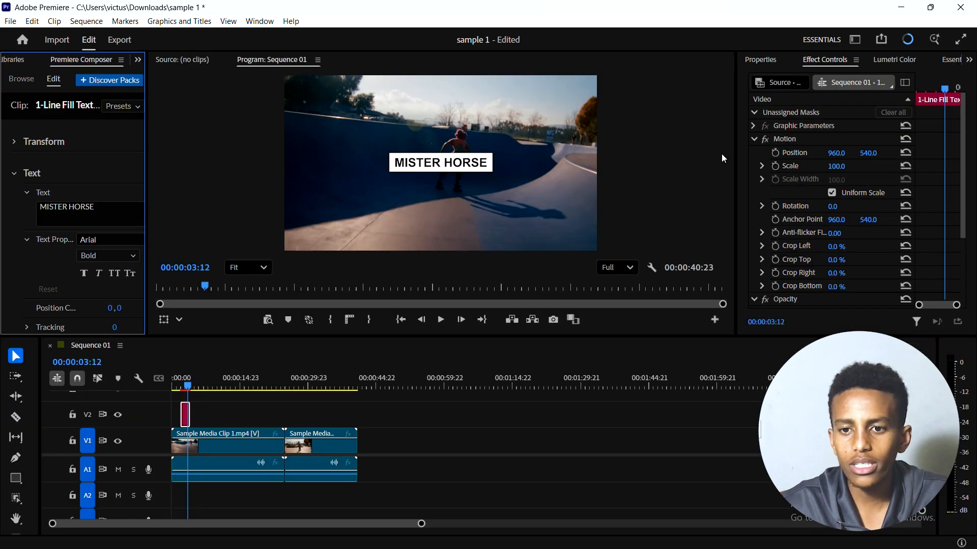
click(760, 60)
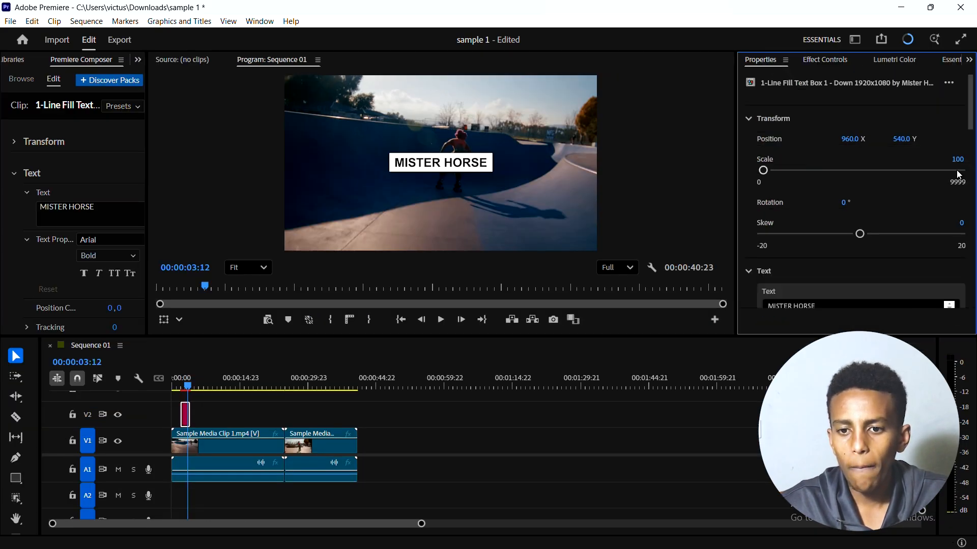
drag(969, 120, 973, 160)
click(843, 148)
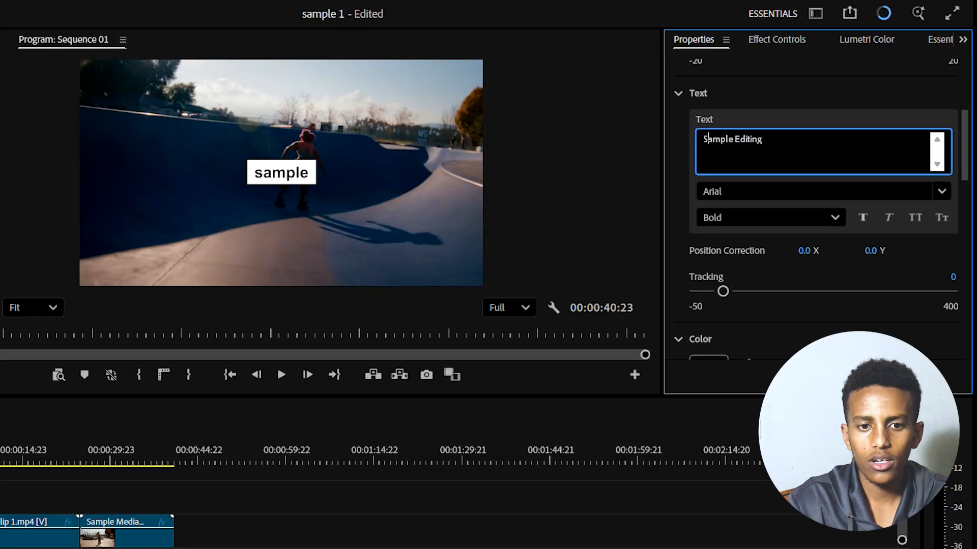
click(753, 112)
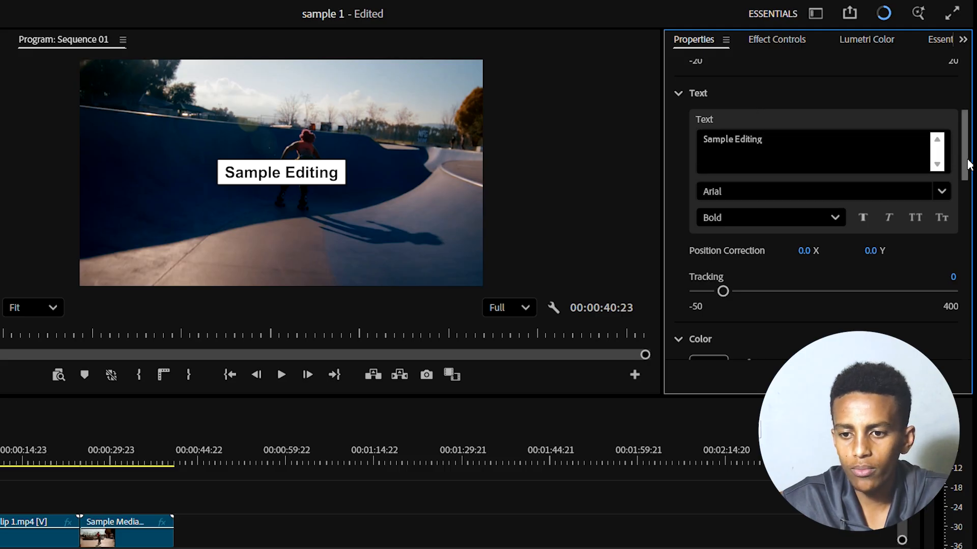
Step: Set the text box's font to Benaiah and apply faux bold
click(900, 192)
scroll(890, 340, up, 3)
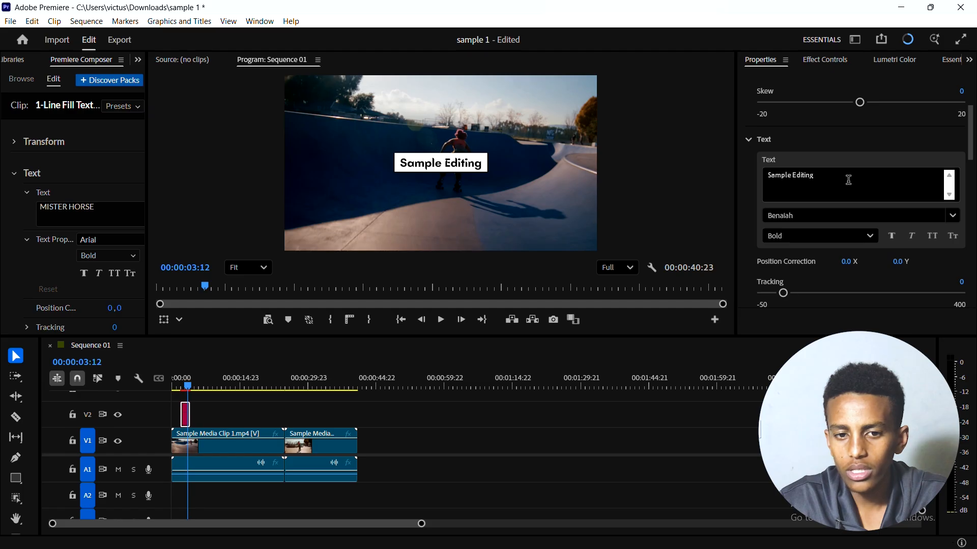
click(895, 238)
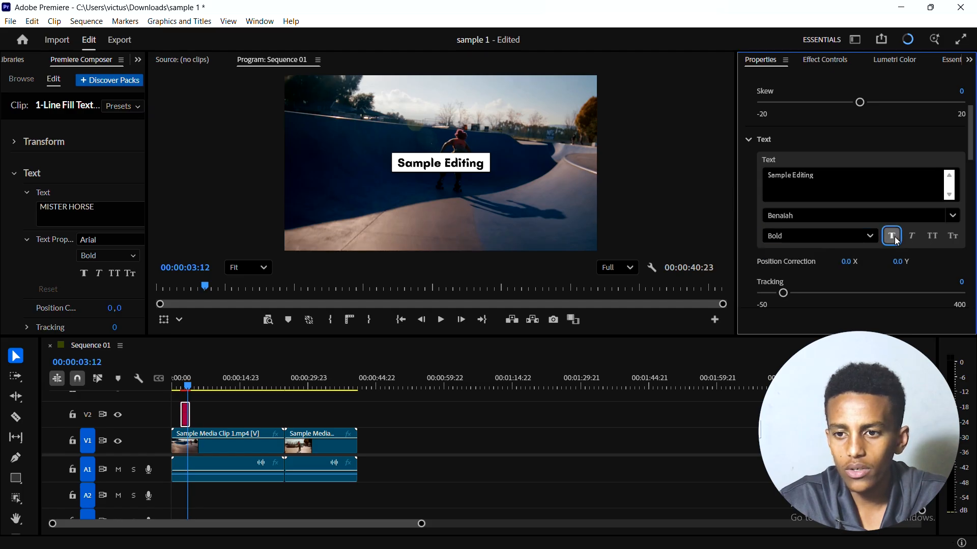
Step: Set the text's tracking to about 2 and sample the orange Container Stroke colour for the text
drag(971, 148, 972, 188)
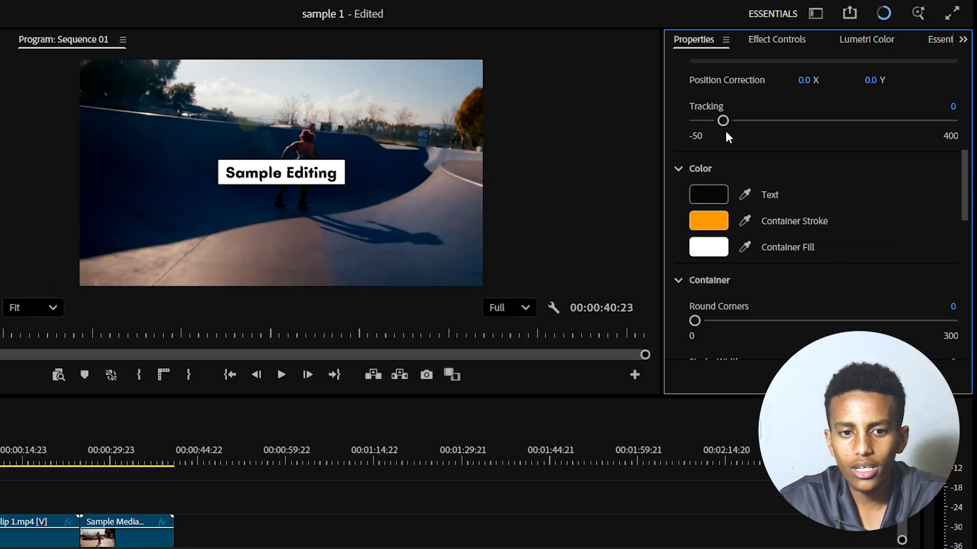
mouse_move(726, 122)
mouse_down()
mouse_move(774, 118)
mouse_move(727, 132)
mouse_up()
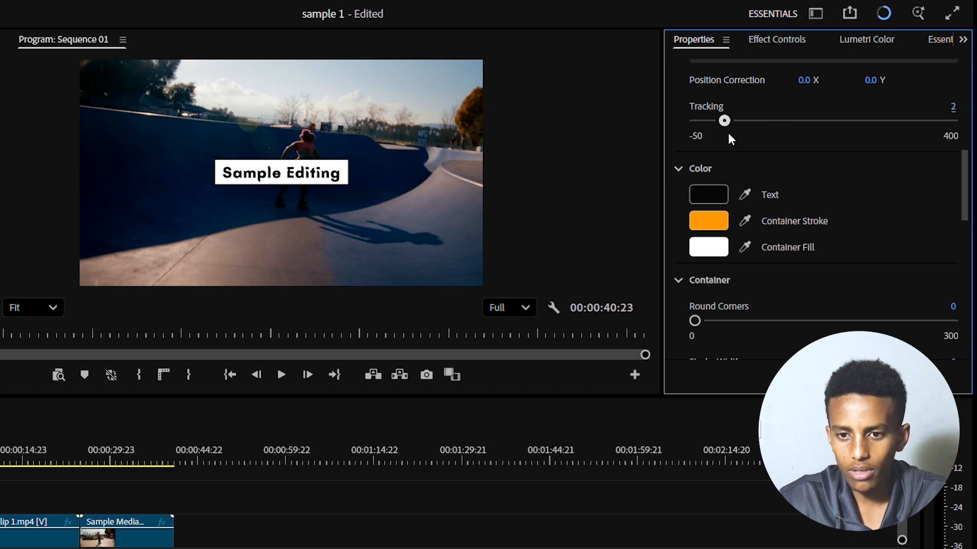
click(744, 194)
click(727, 216)
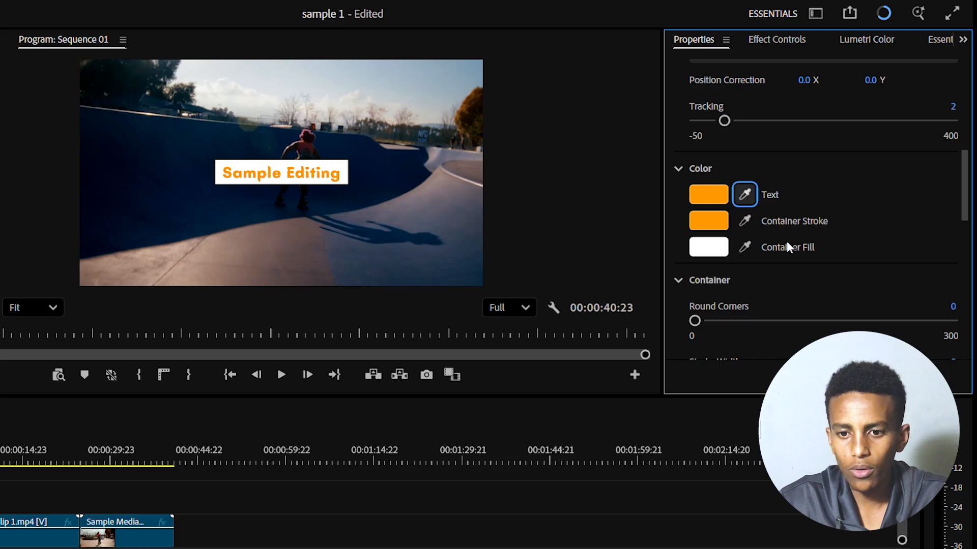
Step: Slightly round the corners of the text box's container
scroll(837, 270, down, 5)
scroll(840, 270, down, 5)
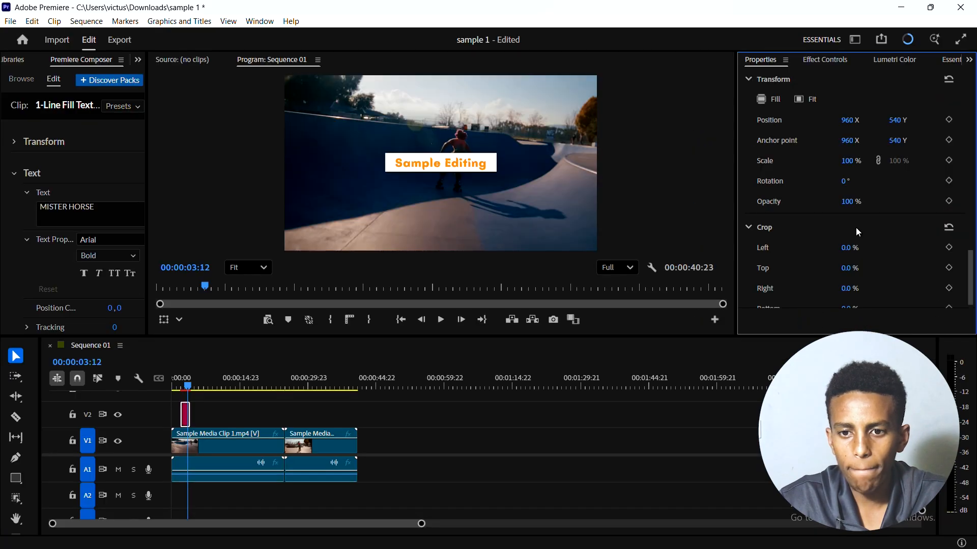
scroll(858, 232, up, 6)
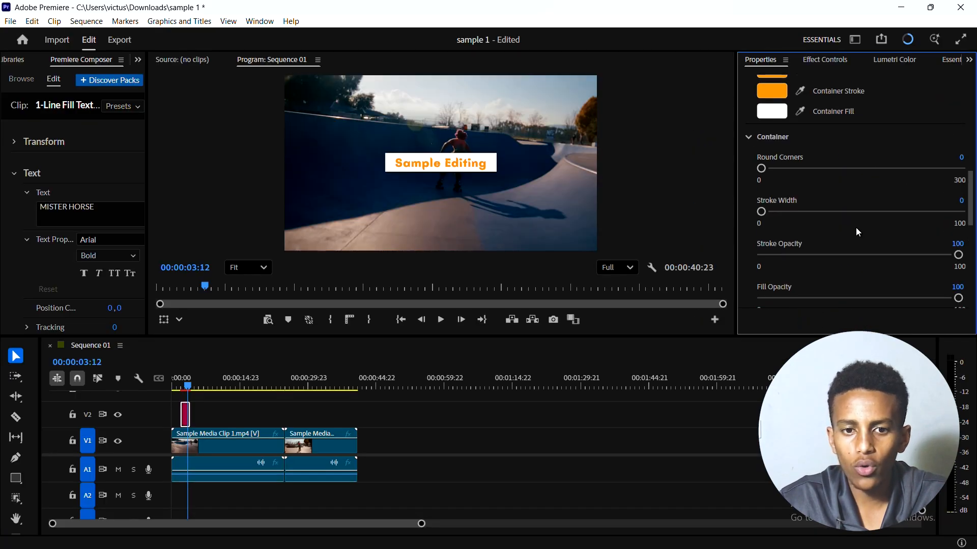
scroll(764, 171, up, 10)
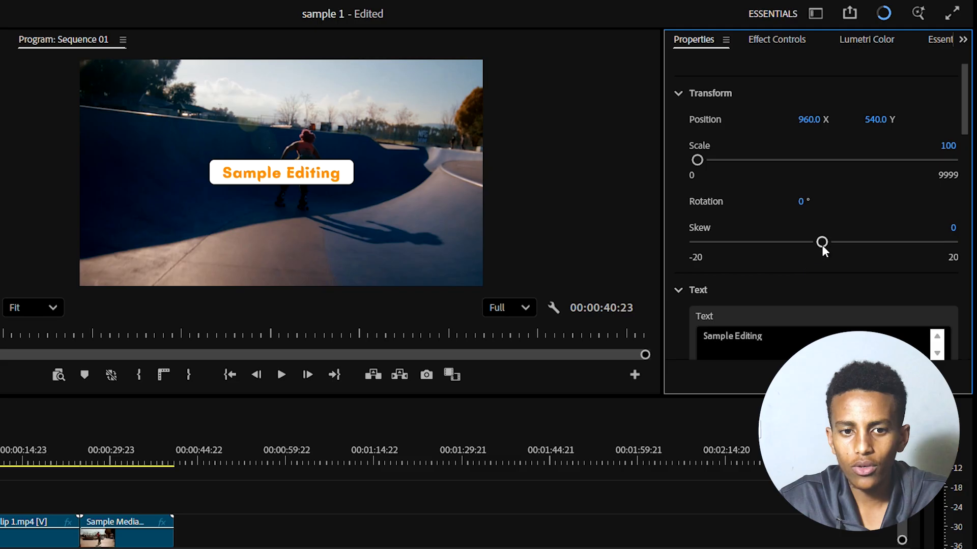
Step: Set the text box's Skew to 5 and its Position X to 441
drag(822, 243, 853, 235)
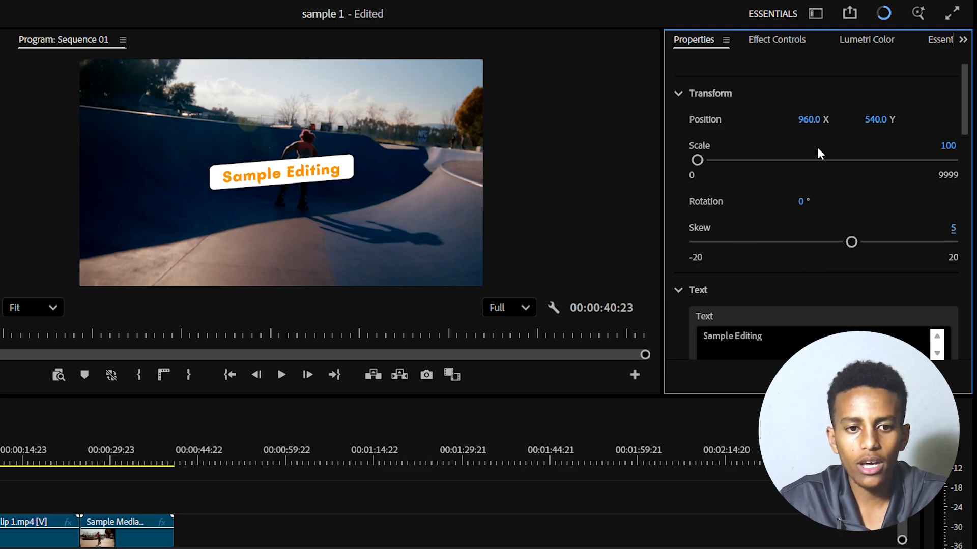
drag(811, 120, 697, 295)
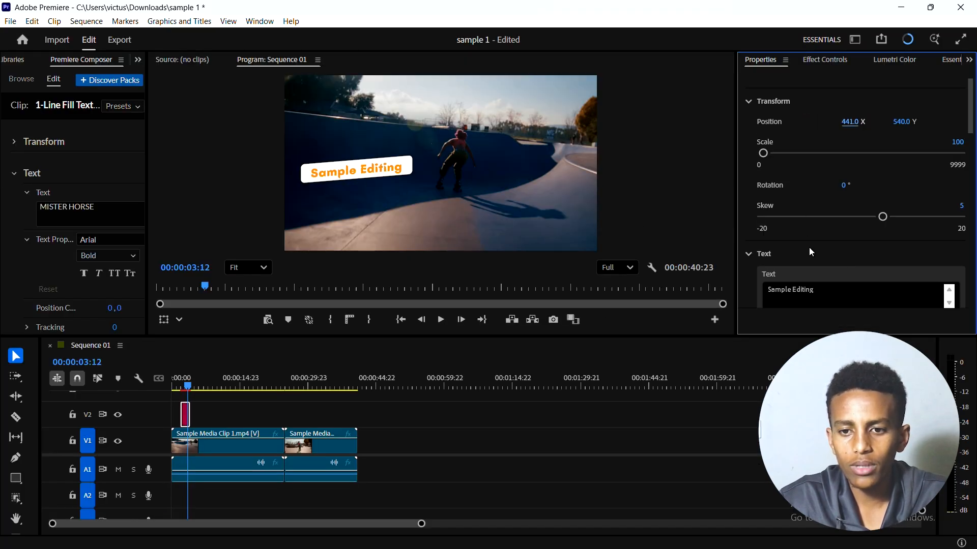
Step: Move the playhead to 00:00:02:22 over the text box clip and widen the Premiere Composer panel
scroll(809, 248, down, 5)
mouse_move(311, 391)
mouse_down()
mouse_move(277, 388)
mouse_move(333, 391)
mouse_up()
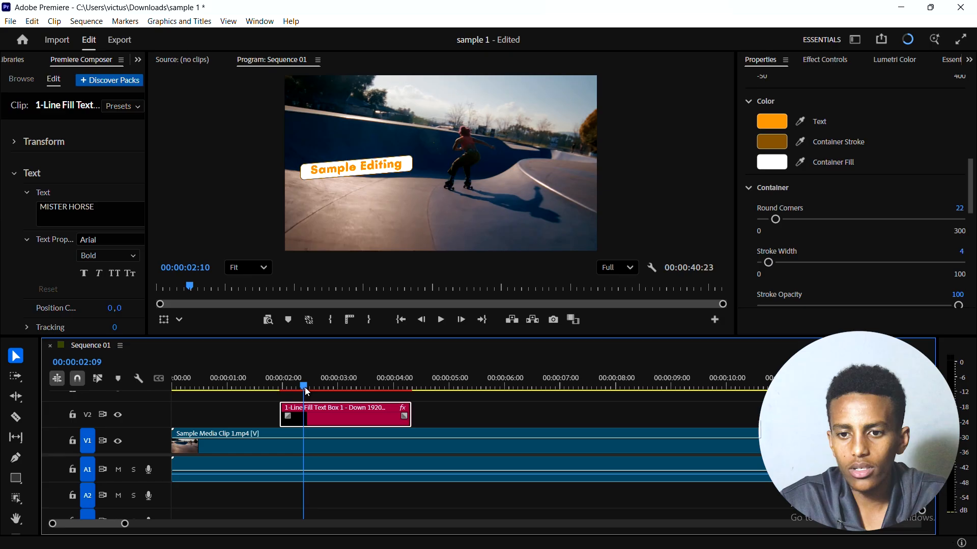
scroll(950, 156, up, 5)
scroll(950, 156, up, 5)
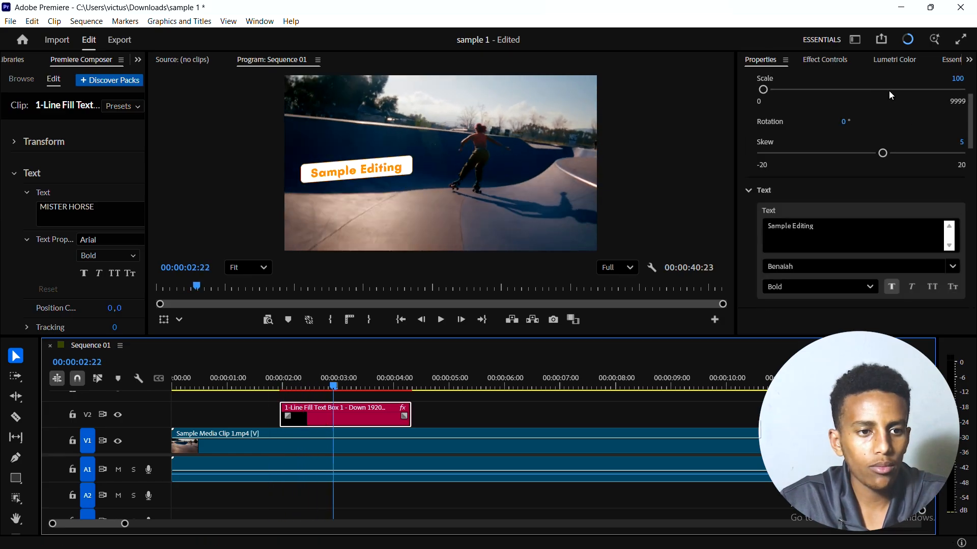
drag(145, 138, 260, 148)
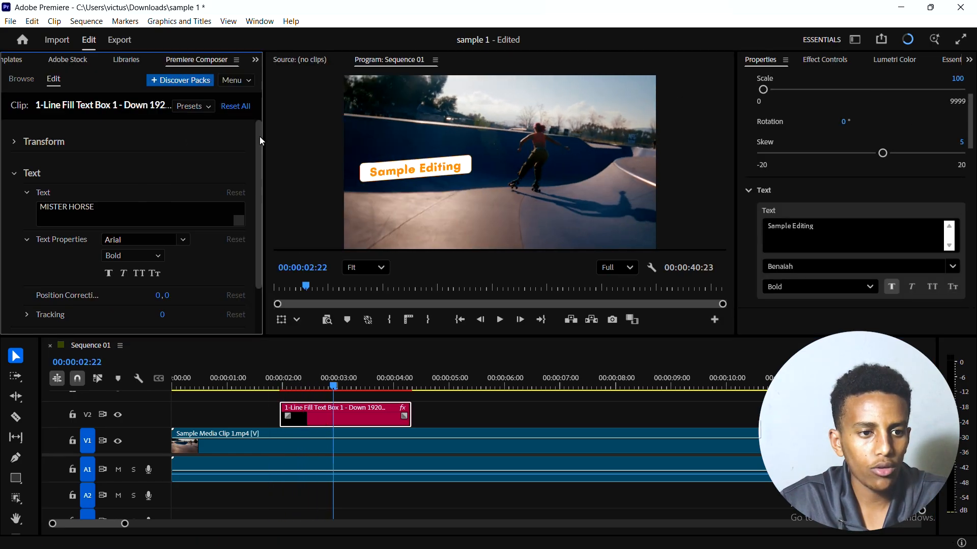
scroll(157, 123, down, 1)
Step: Select the 1-Line Fill Text Box 2 - Left preset in Text Boxes and try replacing the clip with it
click(15, 79)
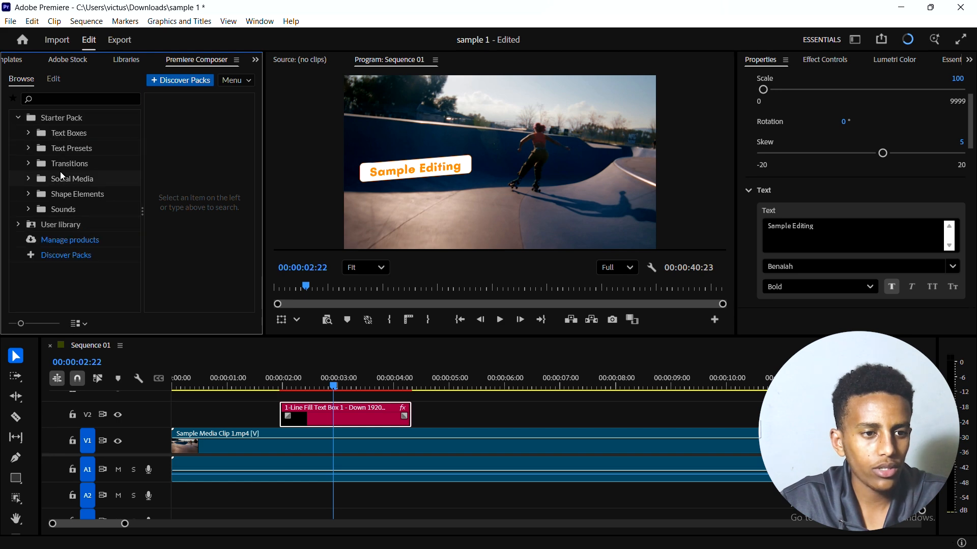
click(73, 133)
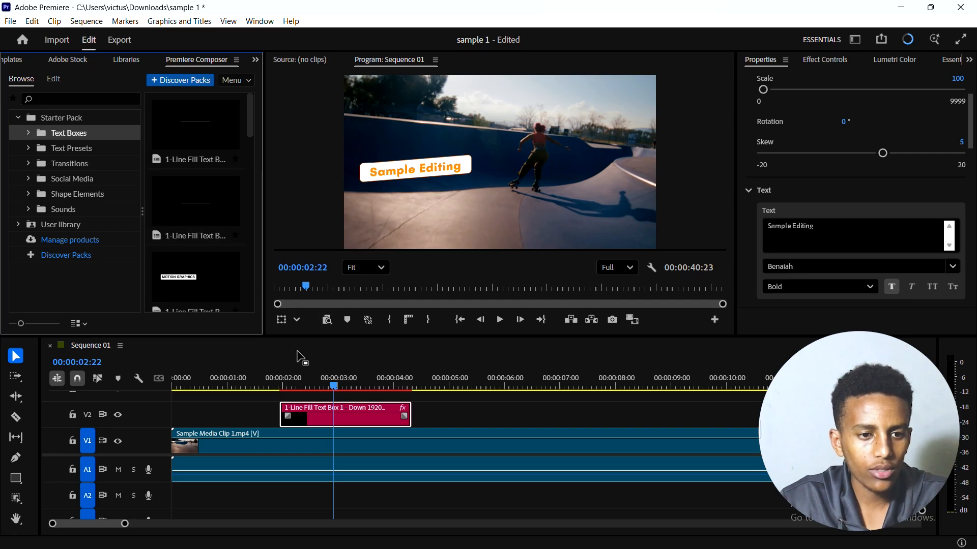
click(182, 292)
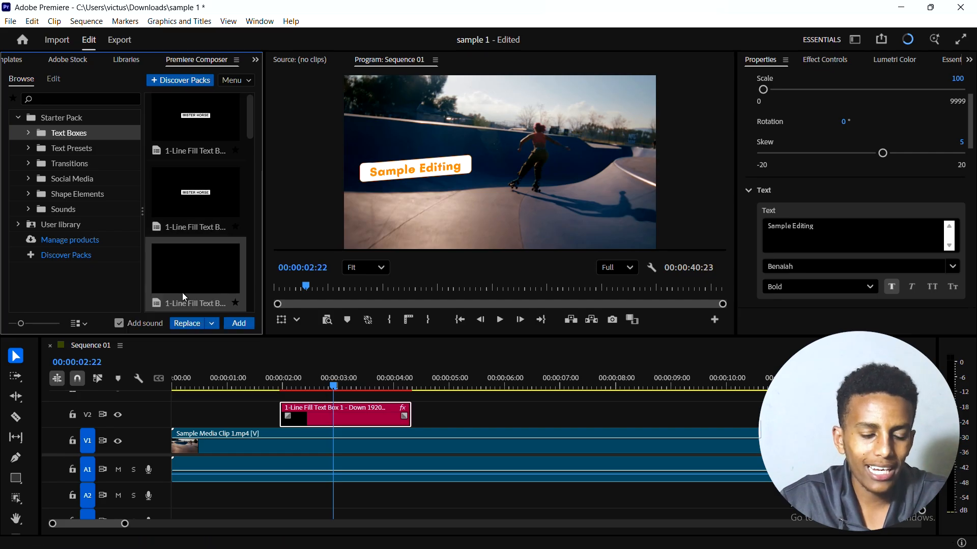
click(190, 325)
drag(322, 379, 367, 387)
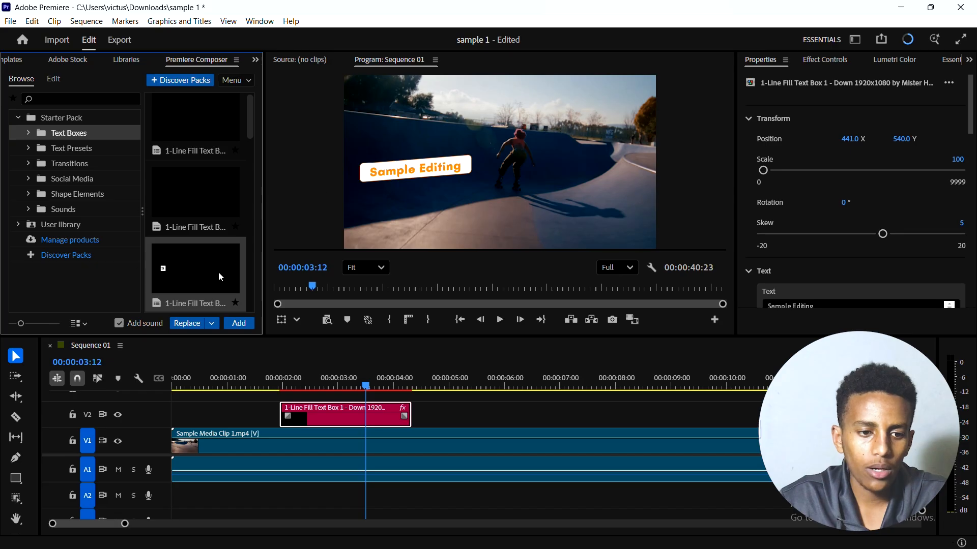
Step: Replace the text box clip with the selected preset, also enabling Keep Text Properties and Keep All Other Properties
click(213, 324)
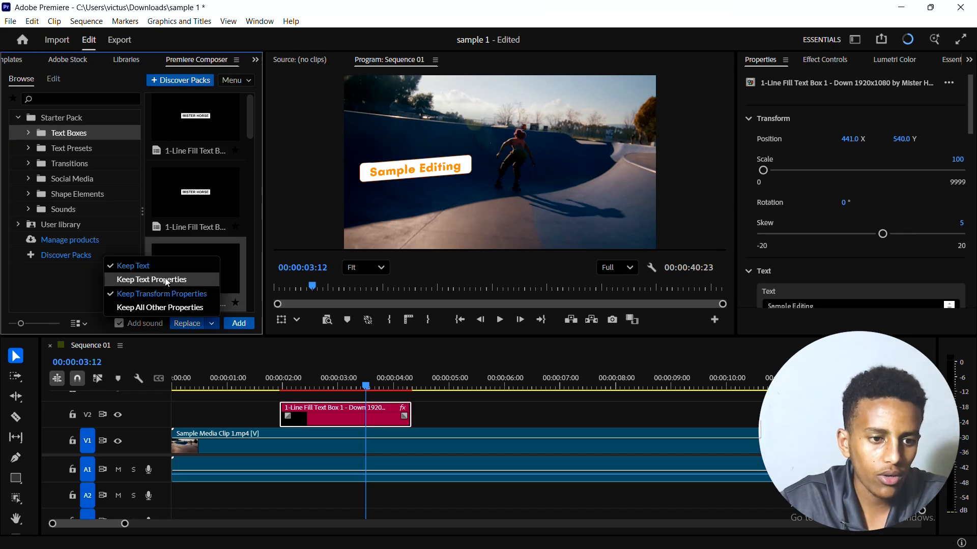
click(175, 280)
click(212, 323)
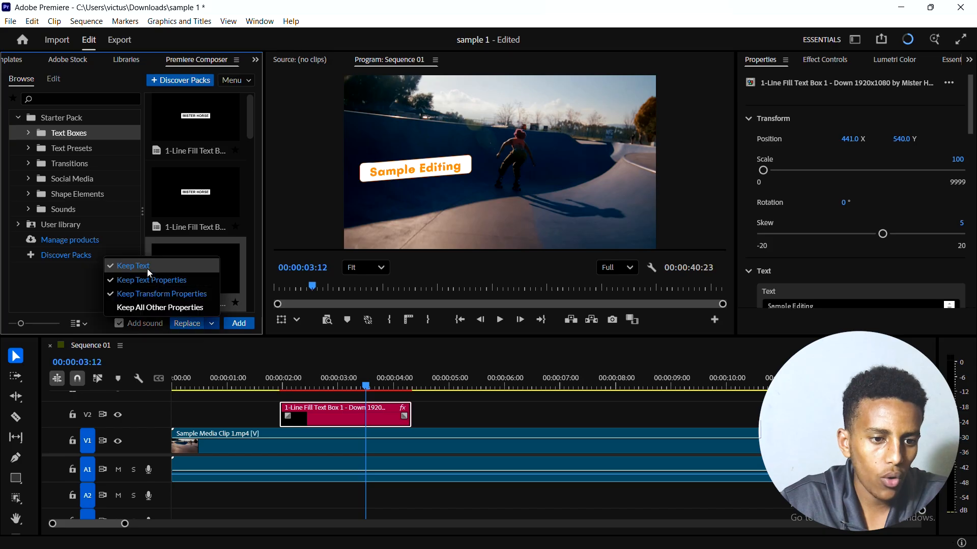
click(171, 308)
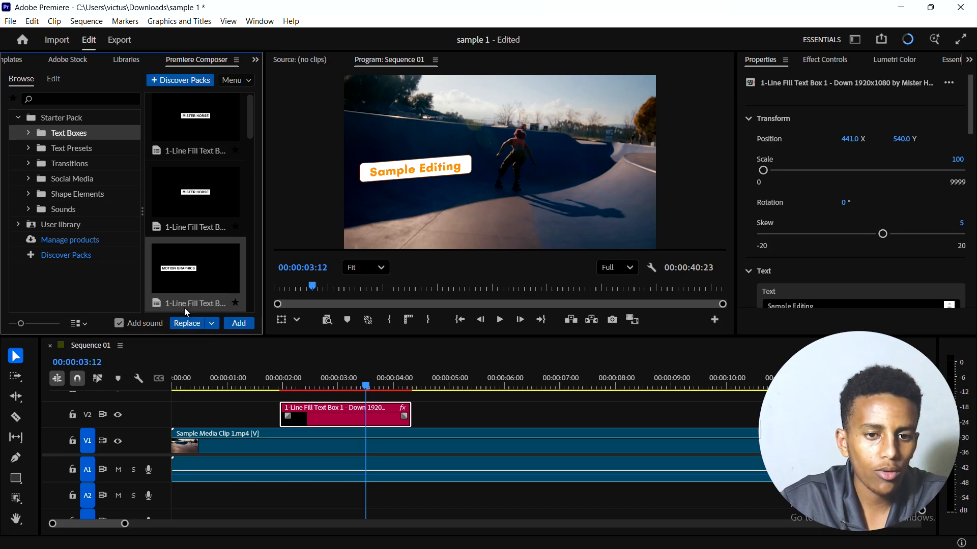
click(183, 323)
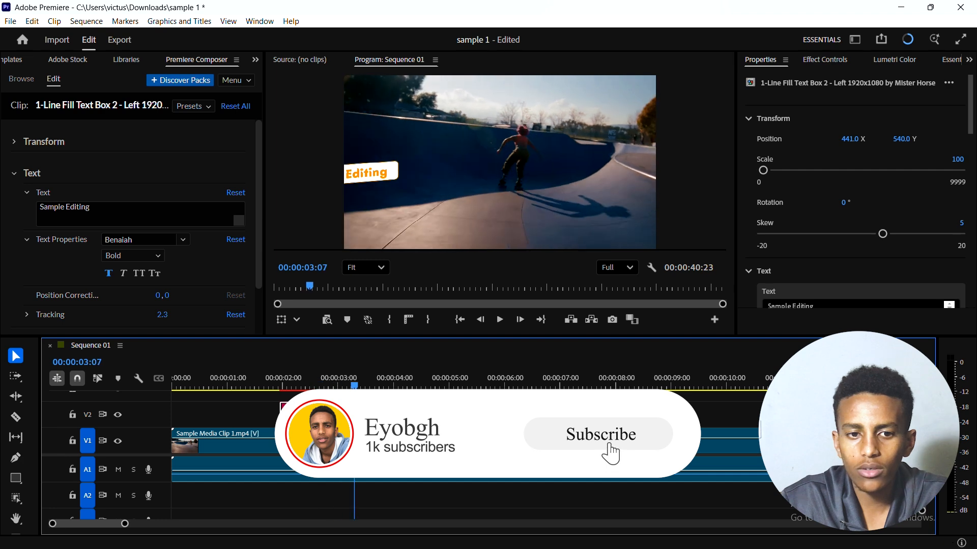
Step: Set the replaced text box's Position X to 848 and move the playhead to 00:00:03:13
drag(854, 143, 940, 131)
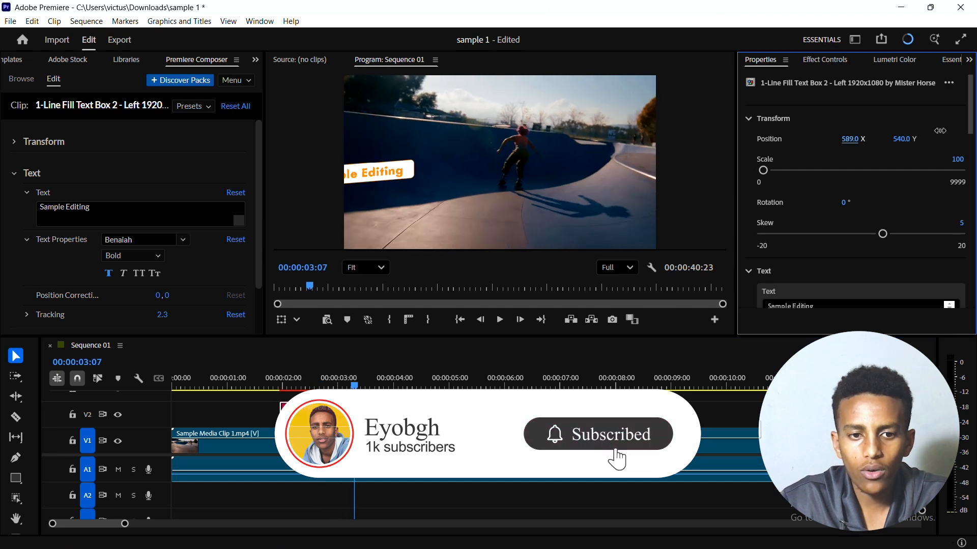
drag(846, 135, 957, 128)
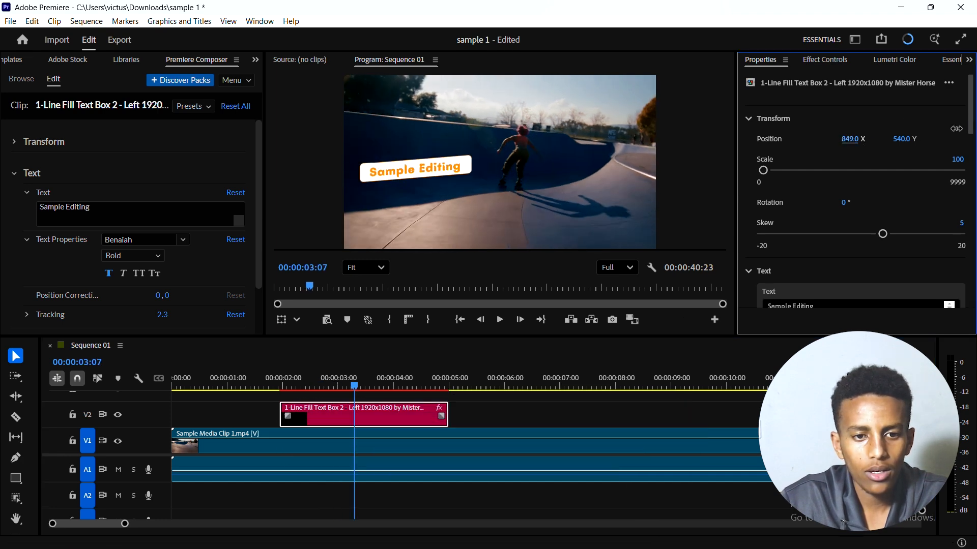
drag(354, 386, 367, 409)
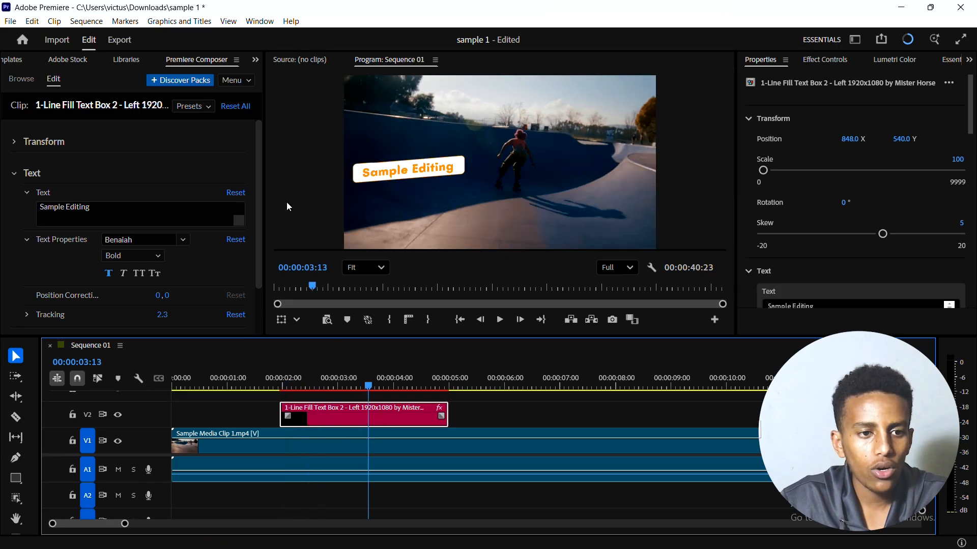
Step: Turn the "Sample Editing" text into all caps and return to Premiere Composer's preset browser
click(76, 60)
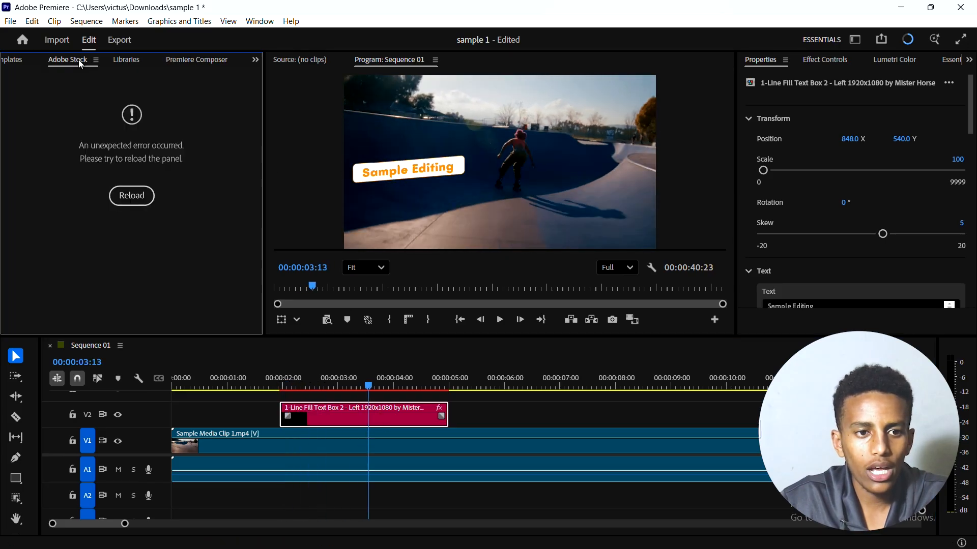
click(18, 63)
click(229, 60)
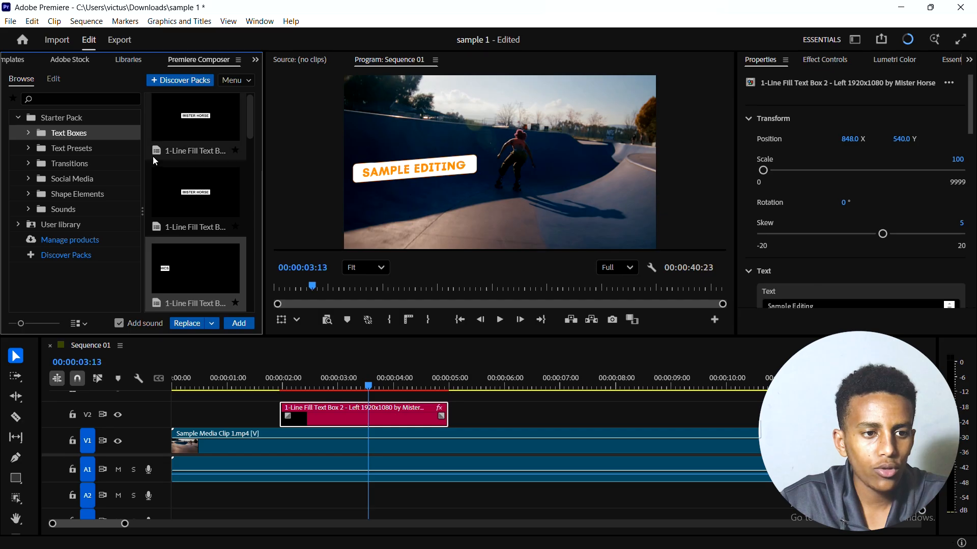
Step: Place the Decode & Fade Separately preset from Text Presets on track V2 after the text box, near 00:00:05:13
click(68, 151)
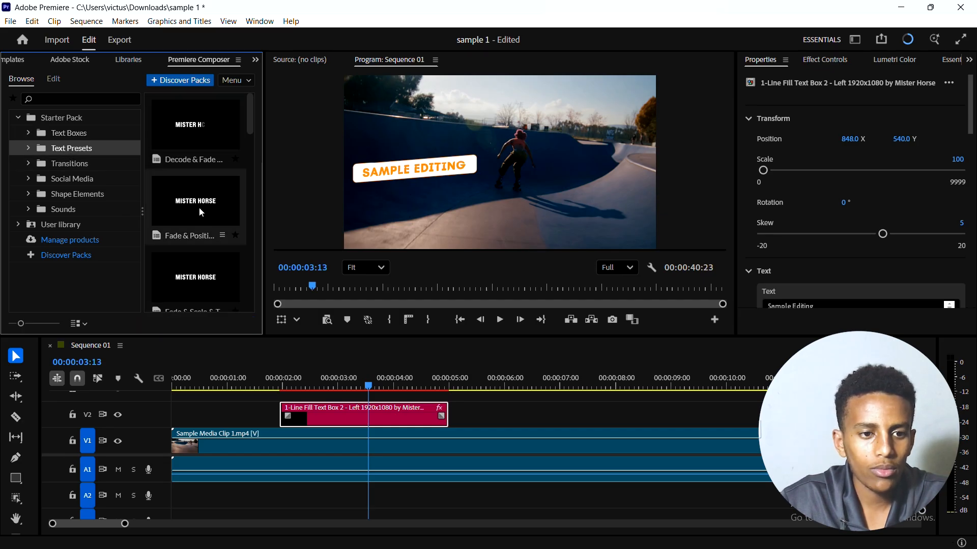
drag(249, 109, 482, 421)
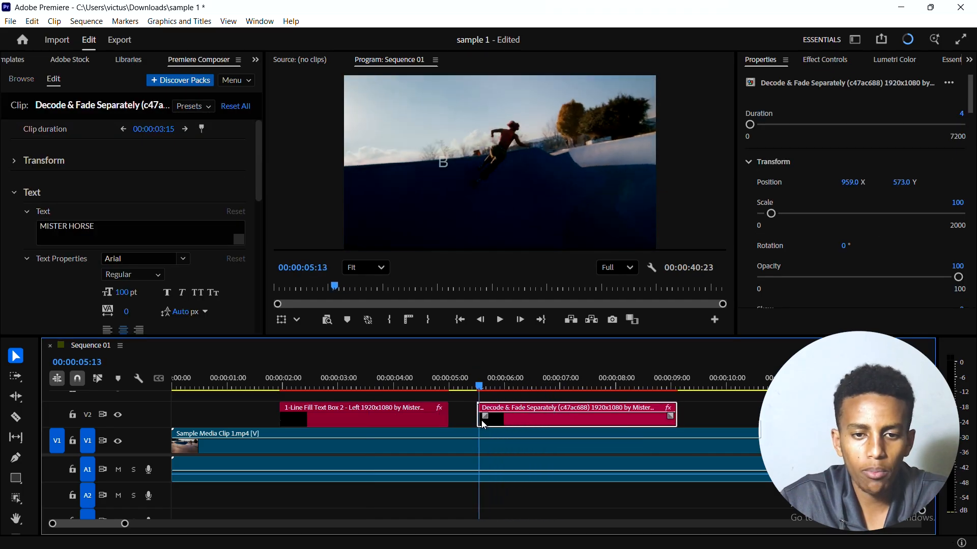
Step: Play back the Decode & Fade Separately clip and enlarge its title with the Scale value
key(space)
key(space)
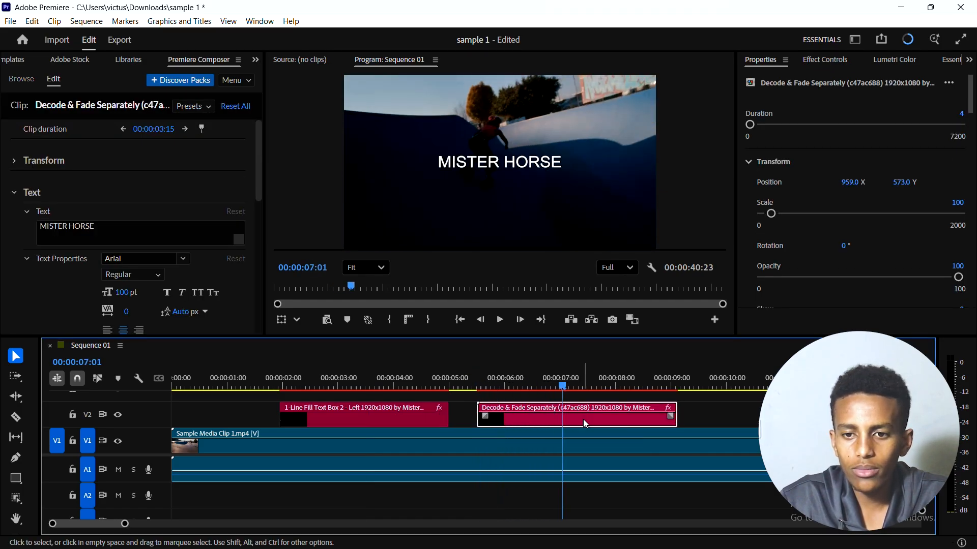
click(787, 224)
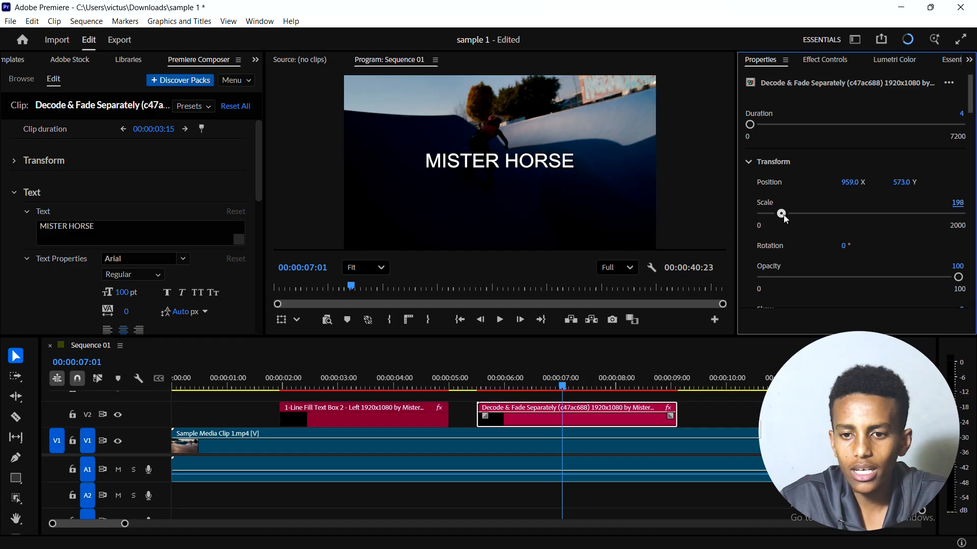
Step: Examine the preset's text formatting, fill and stroke colours, and Animation In settings
scroll(819, 242, down, 5)
scroll(771, 147, down, 5)
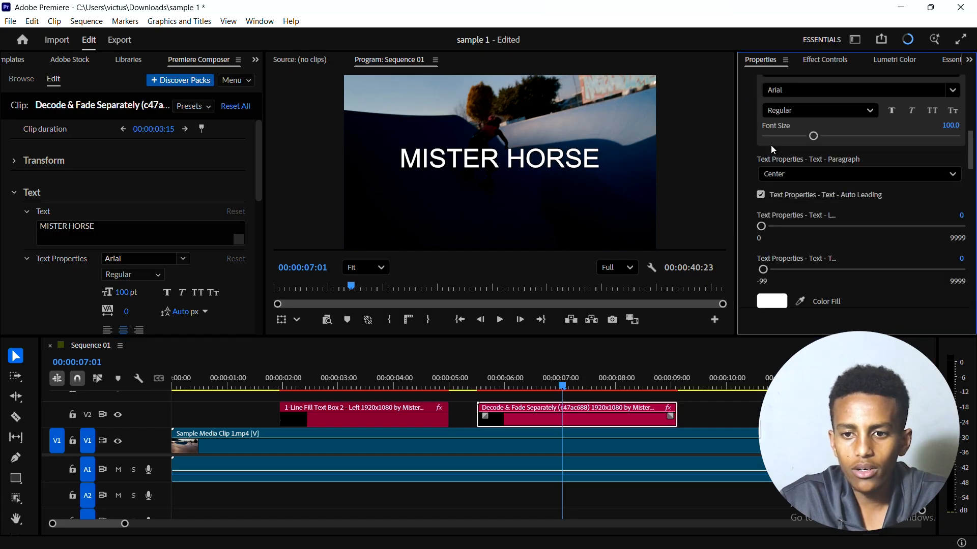
click(817, 124)
click(816, 121)
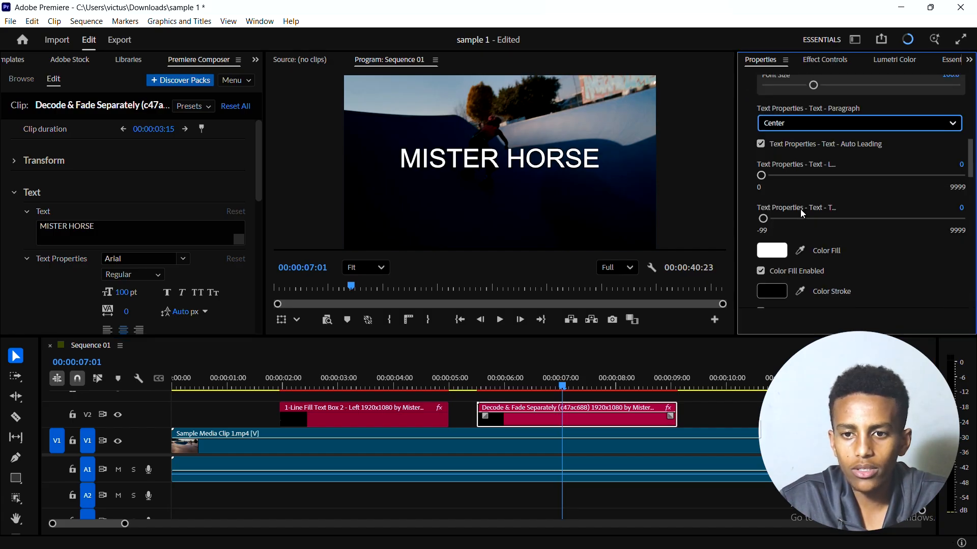
scroll(800, 208, down, 3)
scroll(799, 198, down, 3)
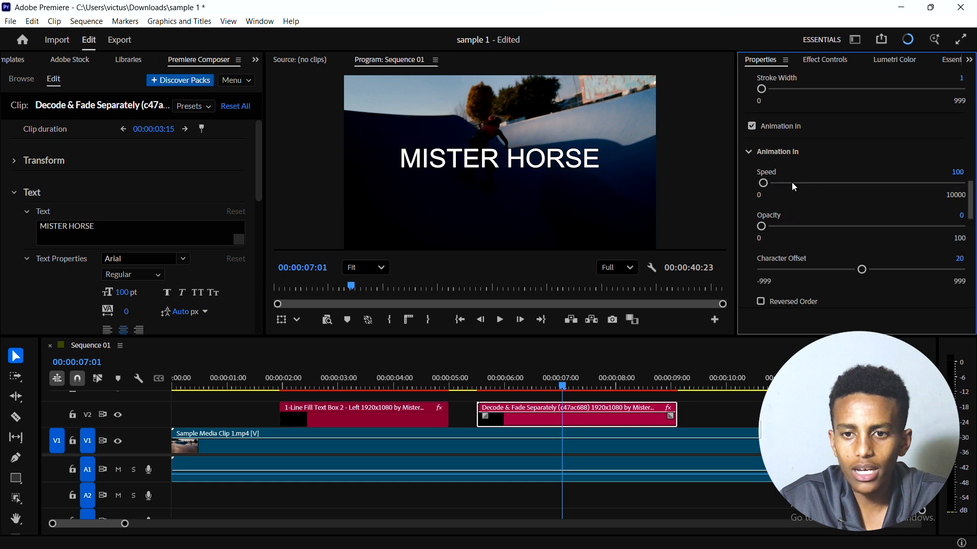
scroll(792, 182, up, 2)
scroll(792, 182, down, 3)
scroll(791, 182, up, 2)
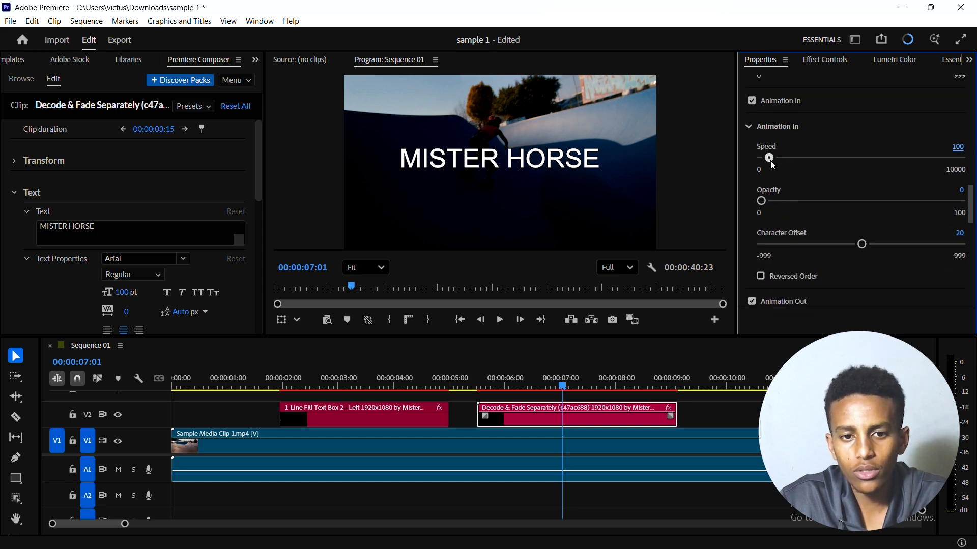
Step: Replace the Decode & Fade Separately clip with the Ease Fade & Position X 1 - Right text preset
drag(642, 374, 592, 387)
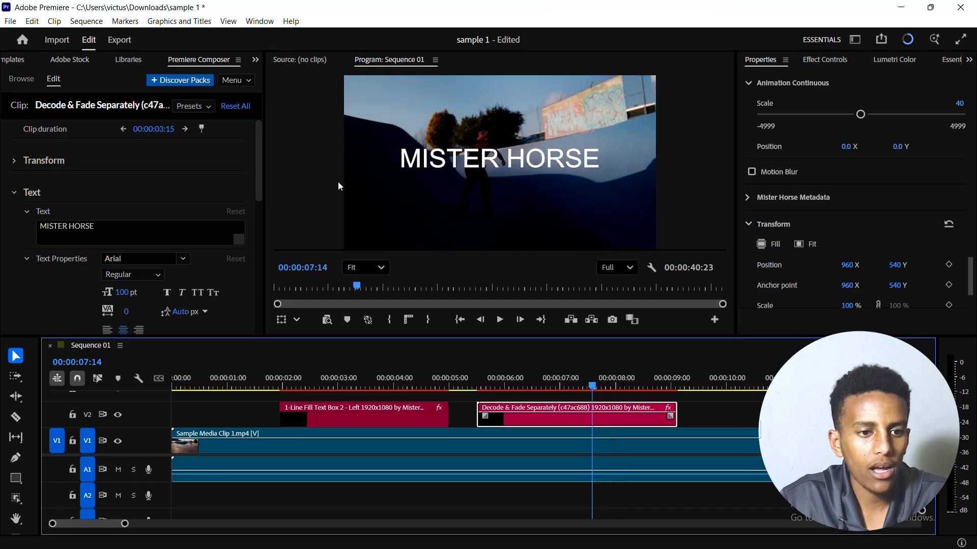
click(21, 79)
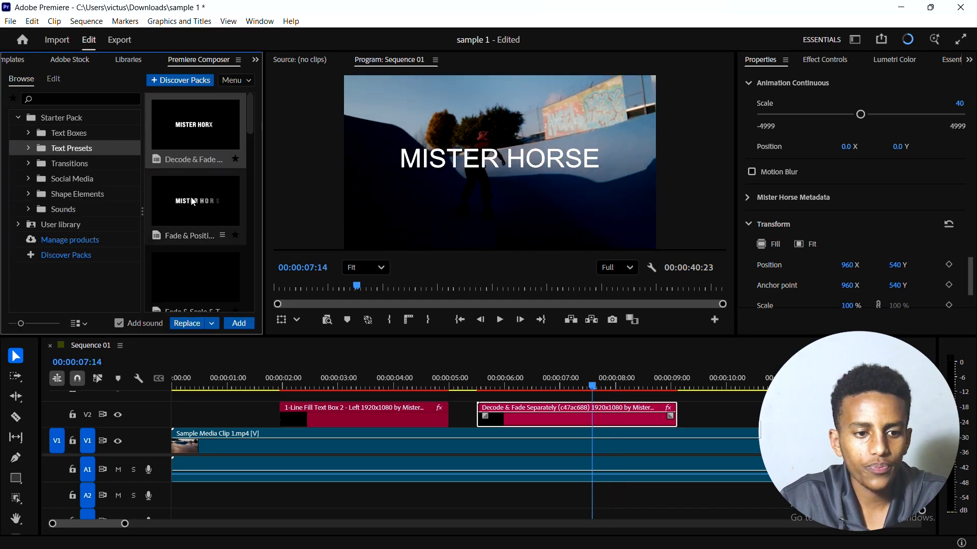
click(209, 211)
click(196, 324)
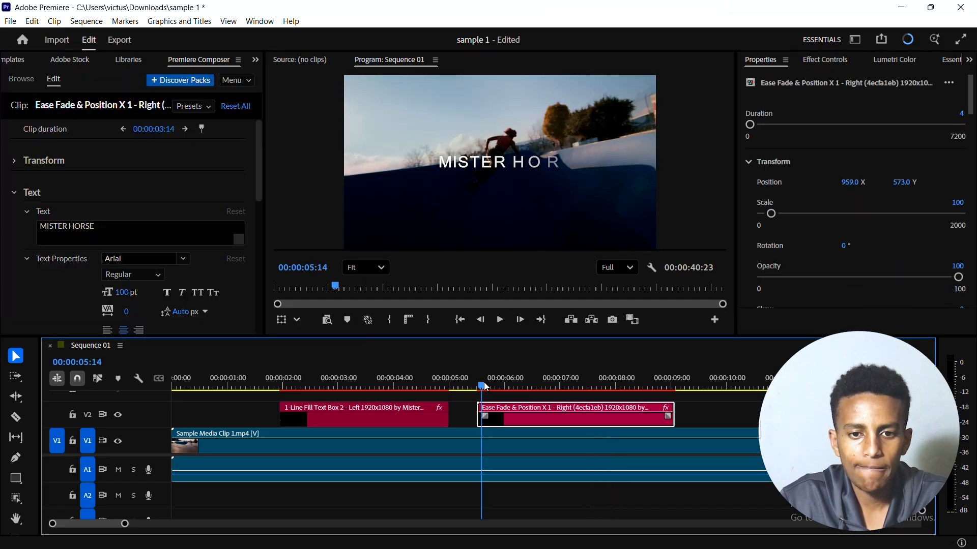
Step: Enlarge and tilt the MISTER HORSE title, widen its tracking to about 235, and move the playhead to 00:00:06:14
drag(484, 388, 529, 383)
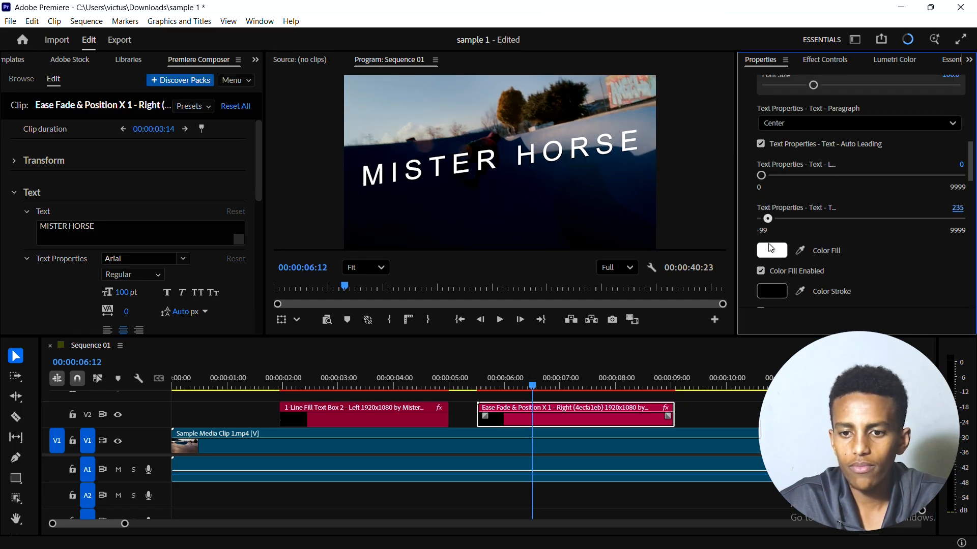
scroll(872, 273, down, 6)
click(255, 59)
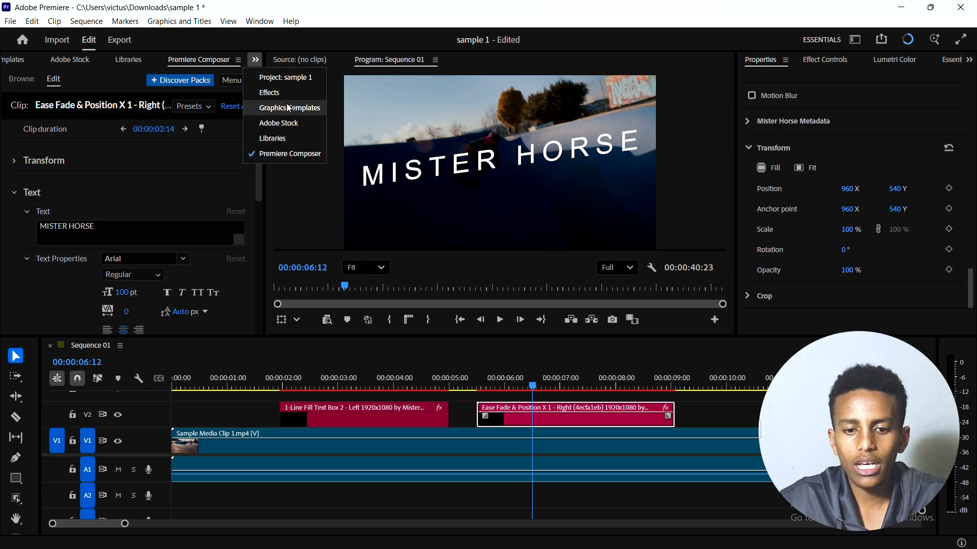
click(645, 398)
drag(532, 386, 514, 402)
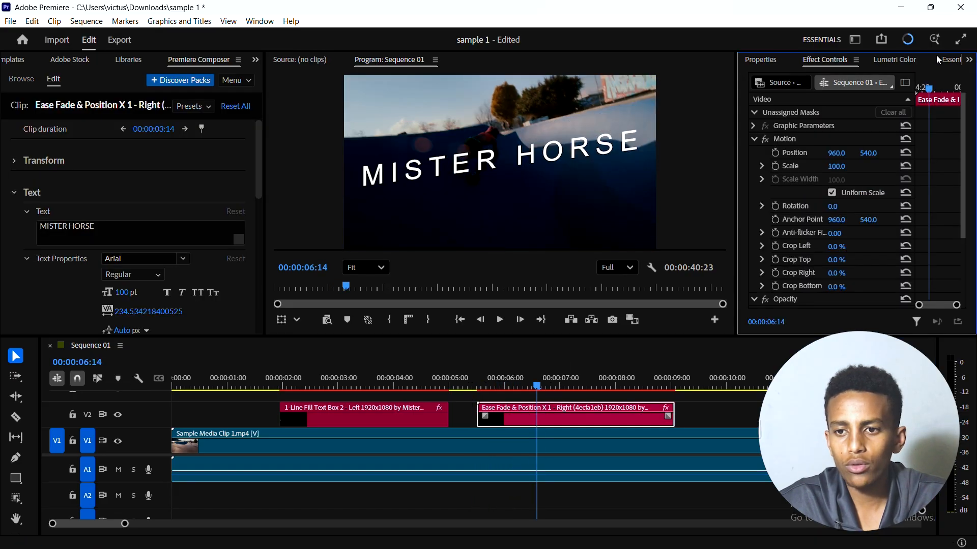
Step: Dock the Effects panel in the same group as Properties and Effect Controls
click(969, 59)
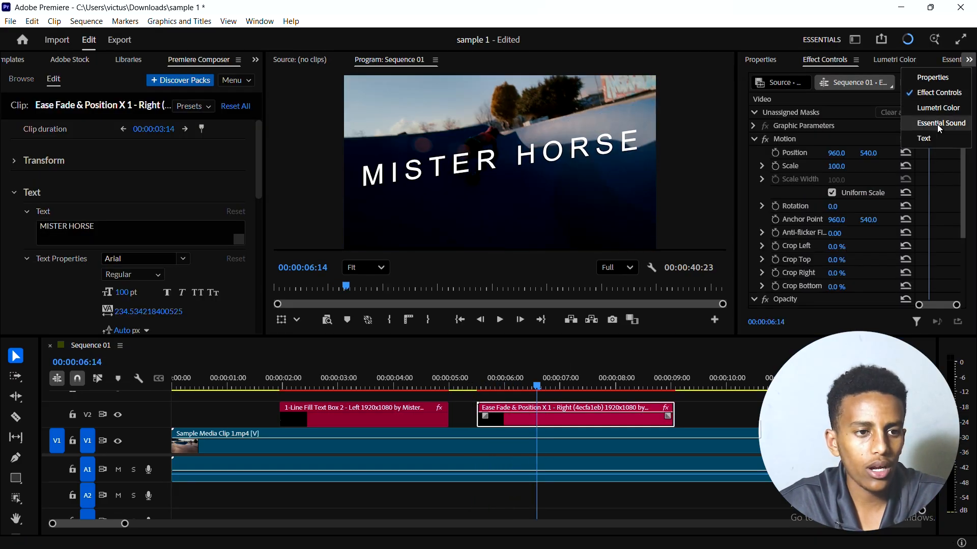
click(256, 59)
click(269, 89)
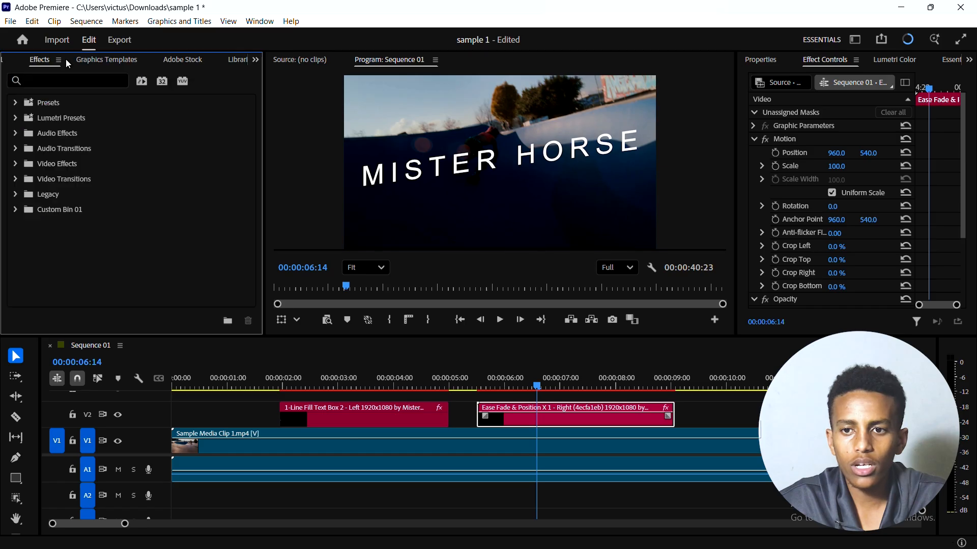
drag(50, 60, 844, 80)
click(819, 82)
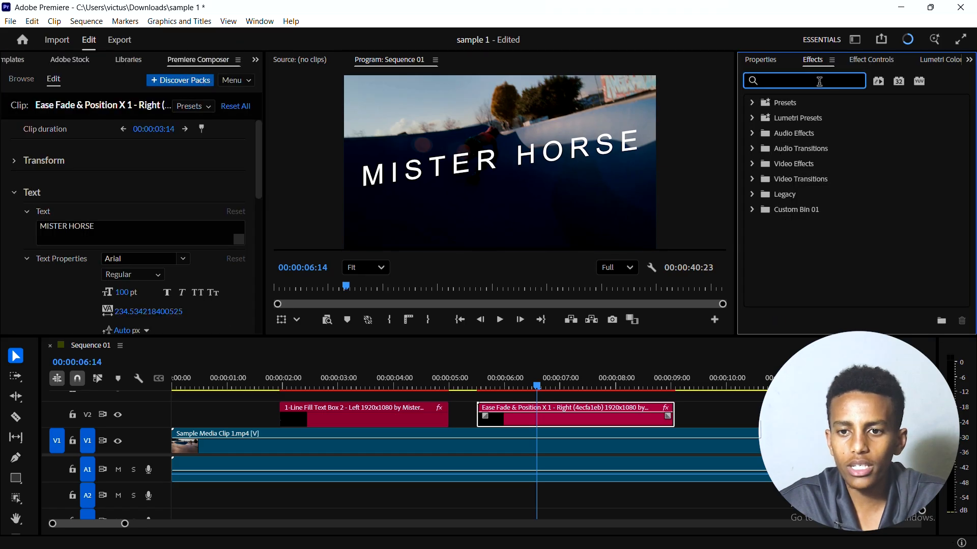
Step: Apply the saved preset B2(Text Glow) perple to the Ease Fade & Position X 1 - Right clip
click(752, 104)
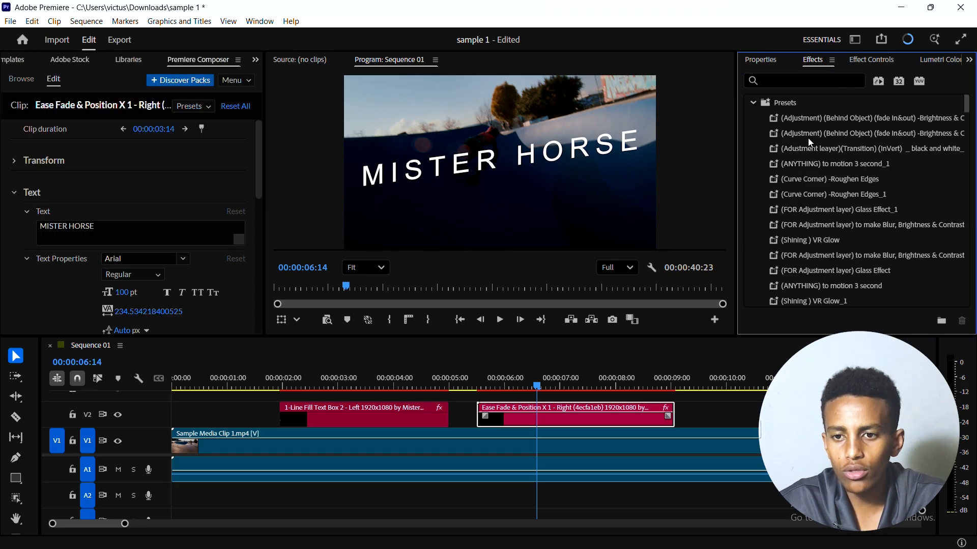
scroll(810, 160, down, 10)
scroll(853, 154, down, 5)
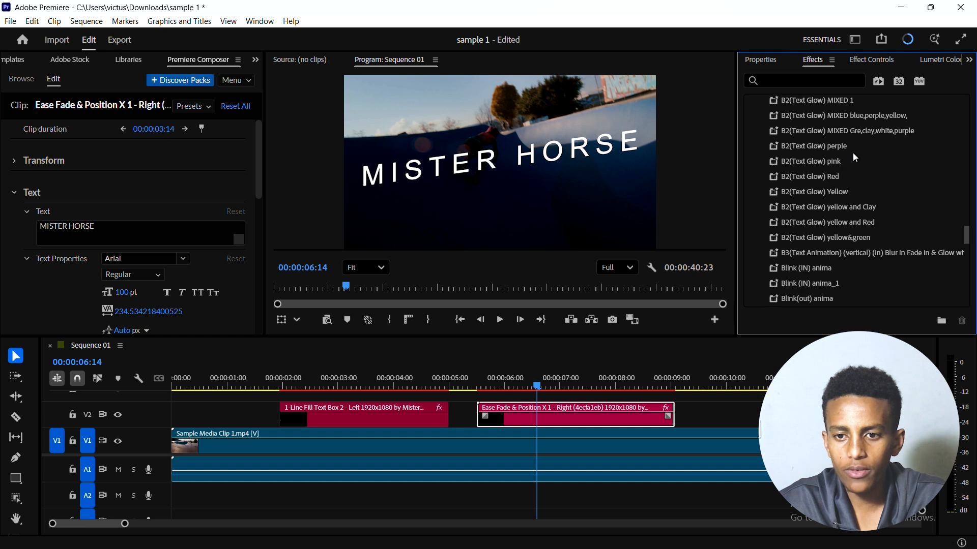
scroll(852, 153, up, 5)
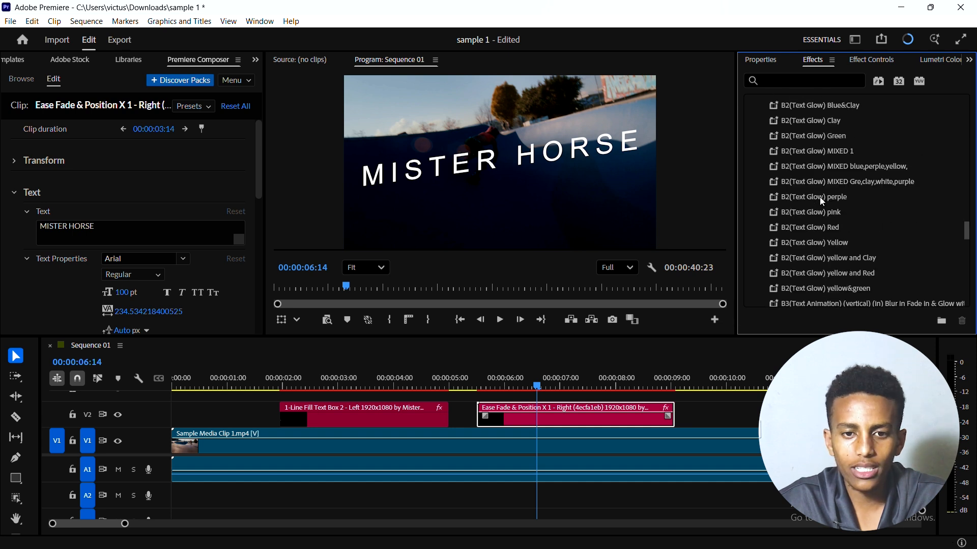
drag(819, 197, 531, 414)
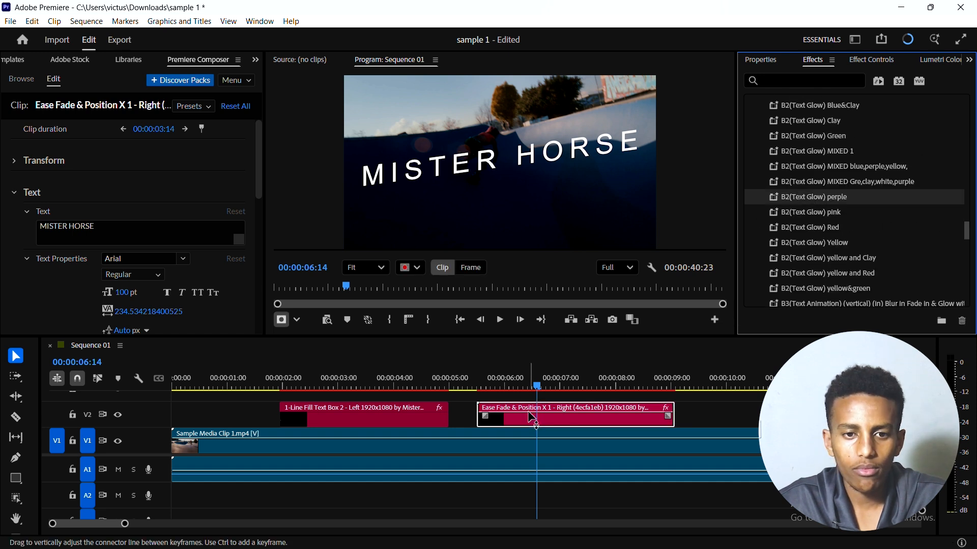
Step: Widen the glow preset's first rectangle mask into a slanted shape and place it over the word MISTER
click(483, 160)
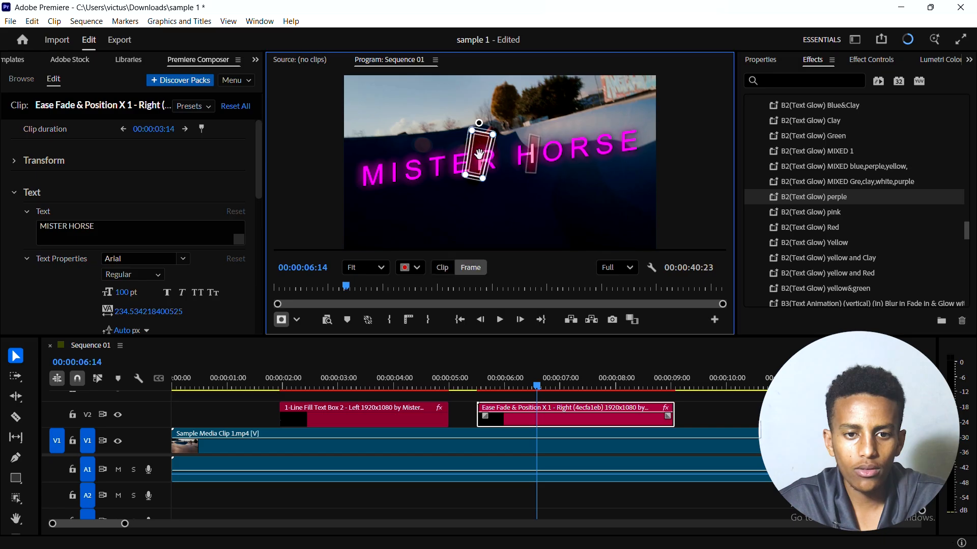
drag(487, 151, 445, 154)
drag(453, 184, 473, 199)
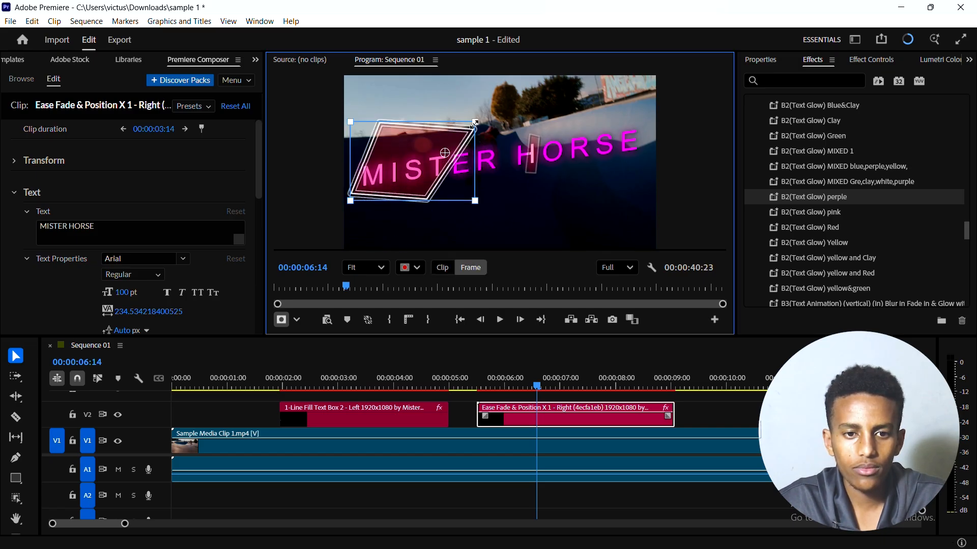
drag(445, 163, 470, 163)
Step: Stretch the second rectangle mask into a larger shape and place it over the word HORSE
click(533, 153)
drag(540, 136, 617, 113)
drag(536, 173, 560, 201)
drag(552, 167, 587, 152)
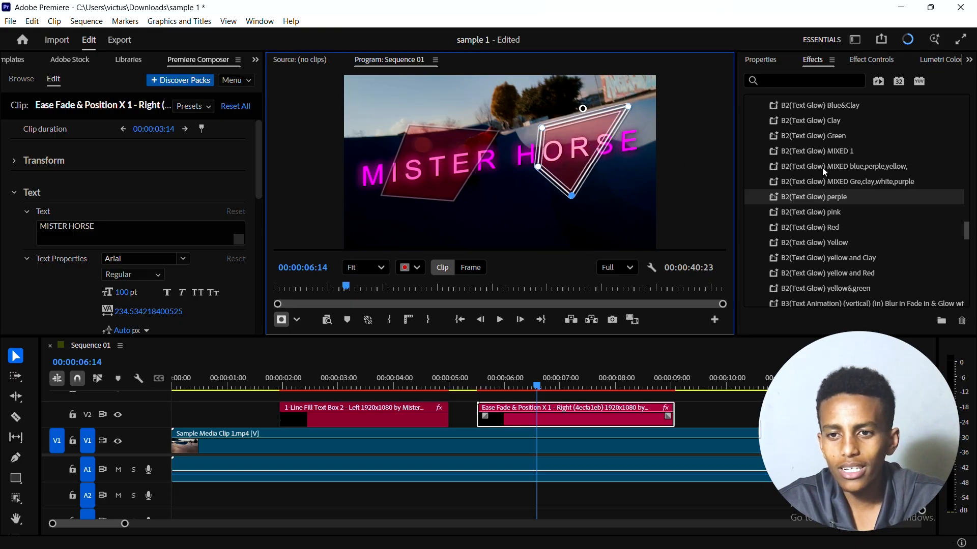
Step: Set the Brightness & Contrast mask feathers to 57.0 for Rectangle Mask (01) and 357.4 for Rectangle Mask (02)
click(856, 59)
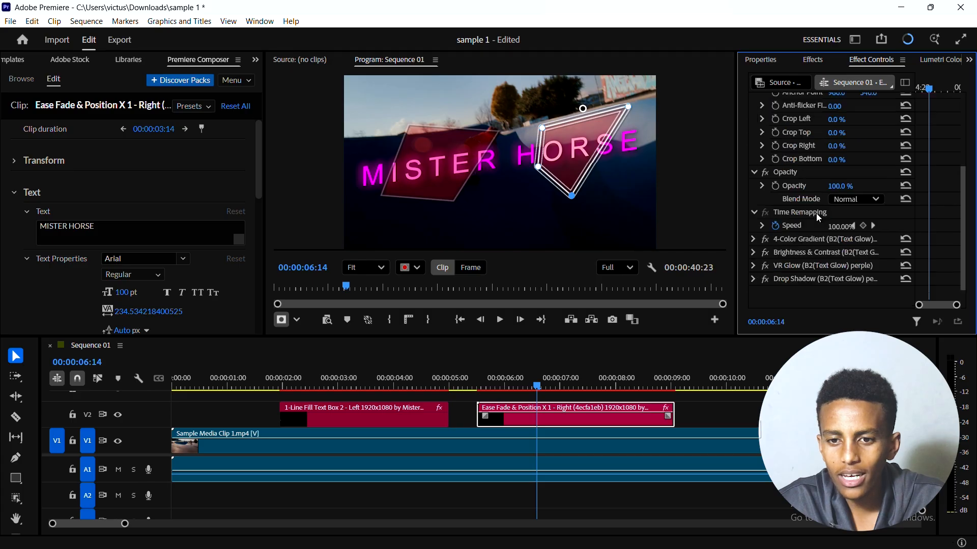
scroll(808, 216, down, 1)
click(750, 231)
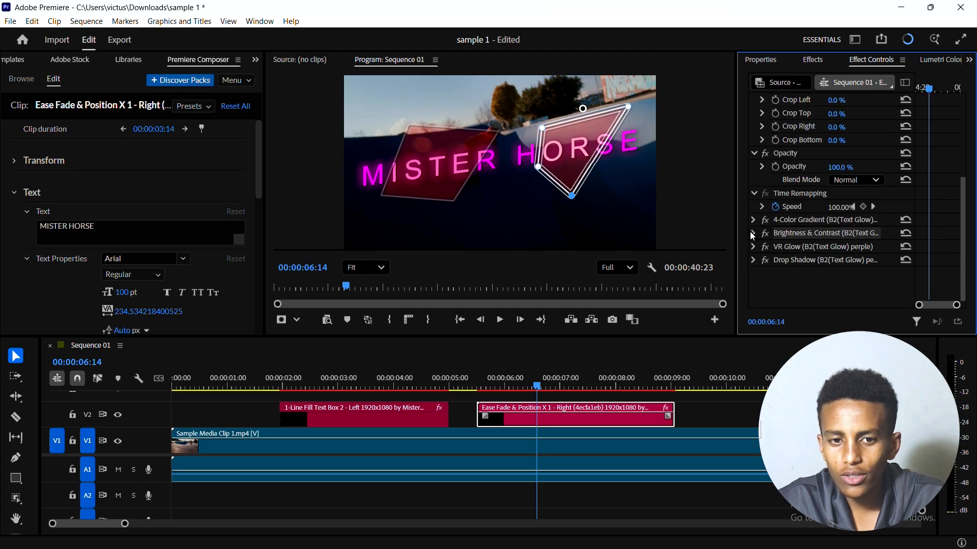
click(754, 234)
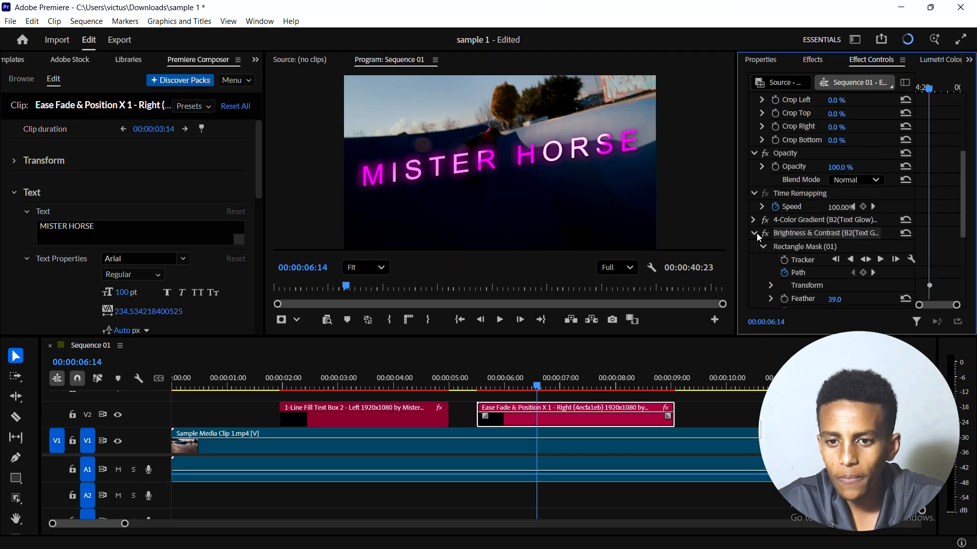
scroll(756, 233, down, 5)
drag(836, 210, 900, 210)
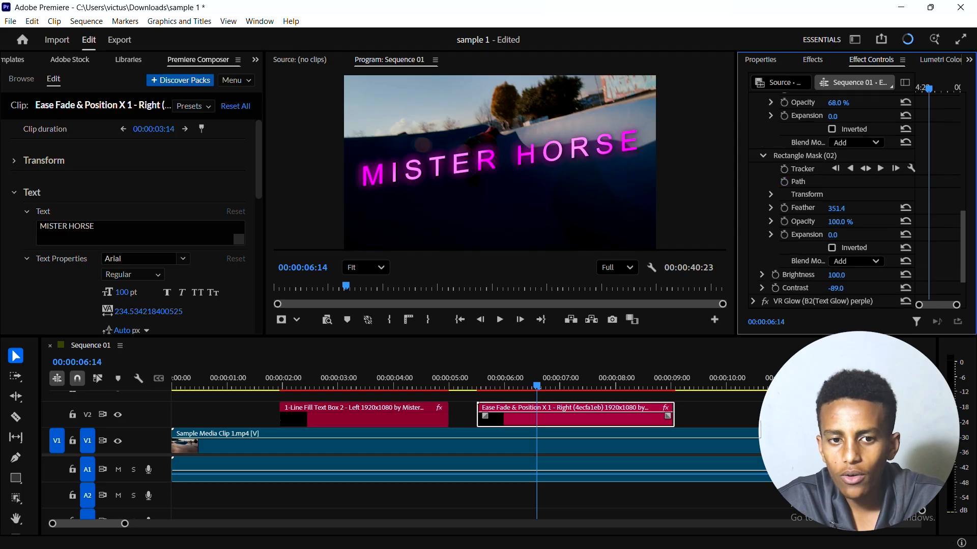
scroll(510, 163, down, 4)
scroll(510, 162, up, 7)
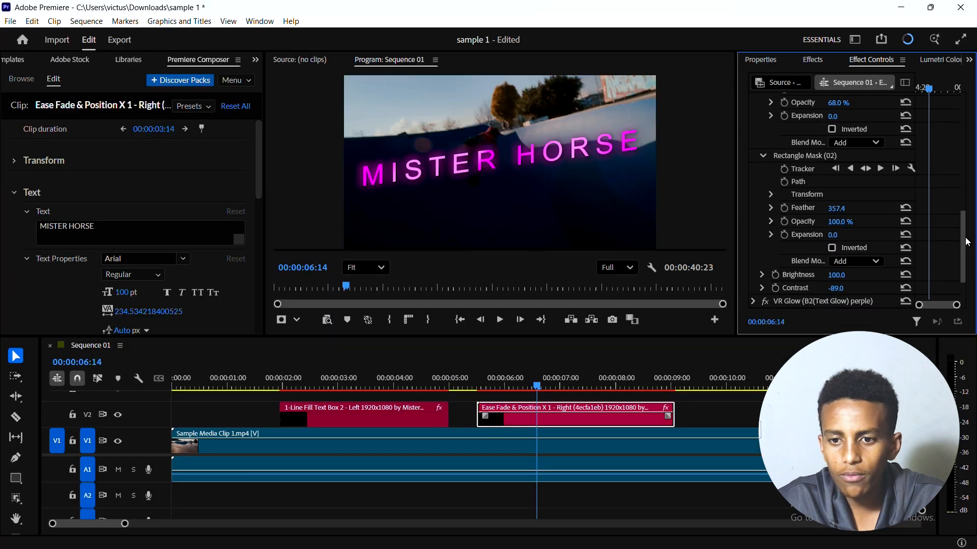
Step: Try inverting Rectangle Mask (02) of the Brightness & Contrast effect
mouse_move(961, 238)
mouse_down()
mouse_move(962, 249)
mouse_move(961, 213)
mouse_move(959, 238)
mouse_up()
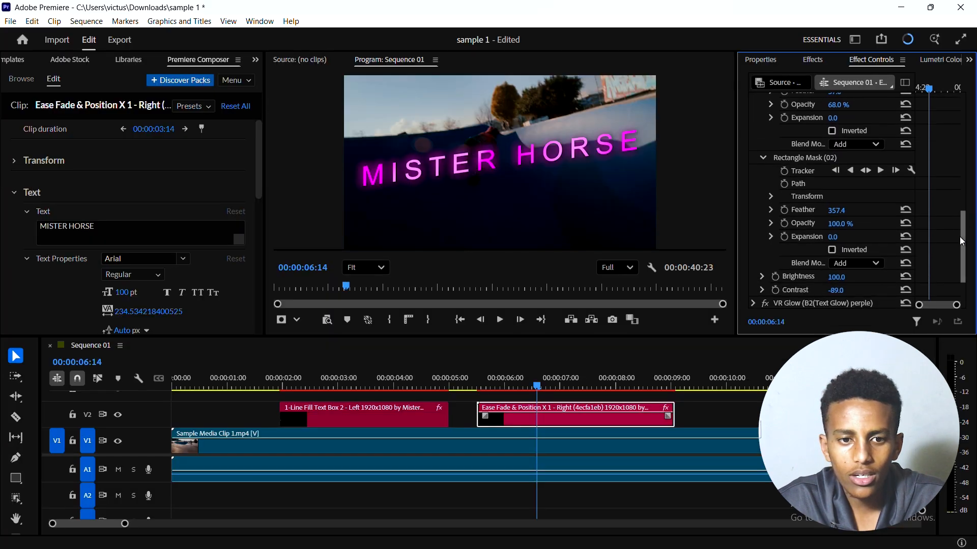
click(831, 250)
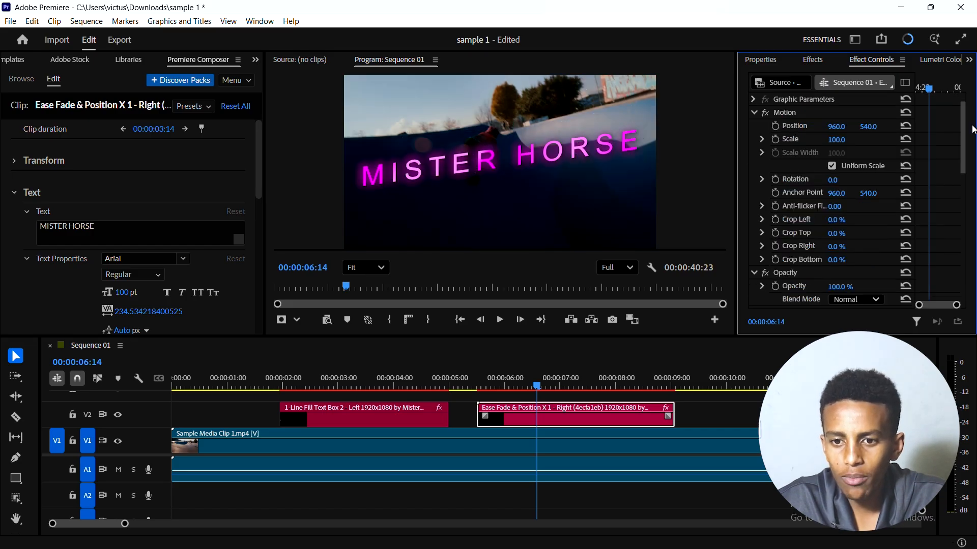
Step: Examine the transform properties of Rectangle Mask (01) and scrub the glowing title to 00:00:07:13
drag(961, 129, 958, 188)
scroll(957, 187, down, 3)
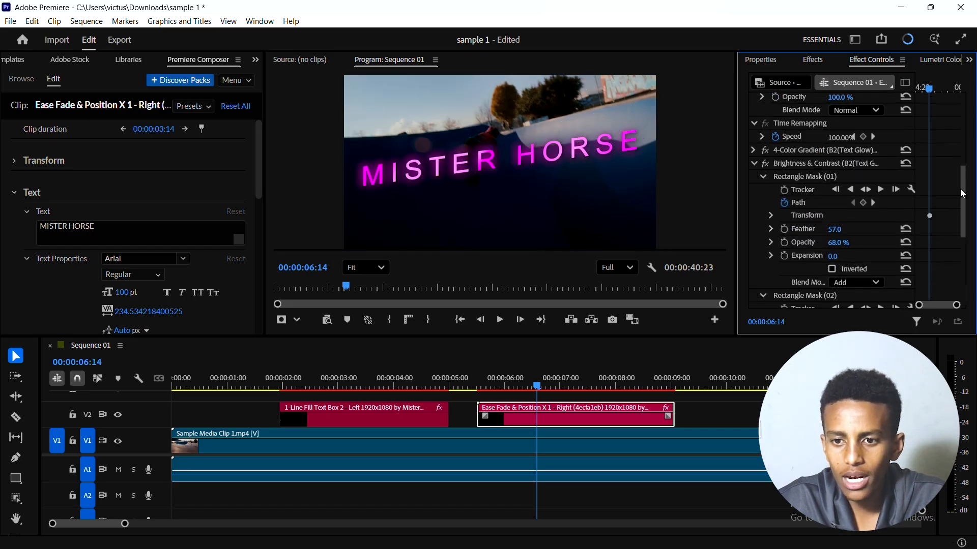
scroll(924, 254, up, 6)
scroll(908, 250, down, 3)
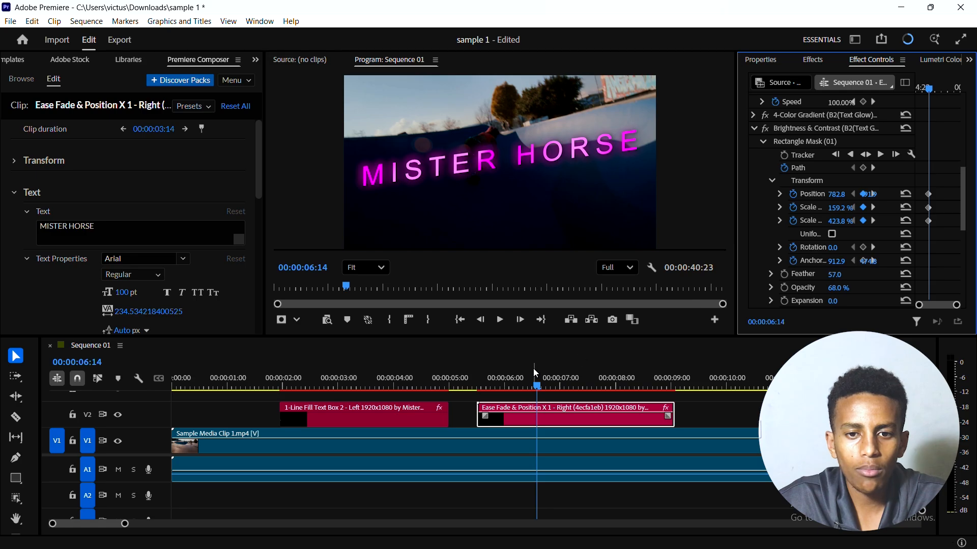
drag(528, 379, 590, 397)
Step: Search the effects for "shadow" and try applying the Drop Shadow (hard) preset to the title
click(812, 60)
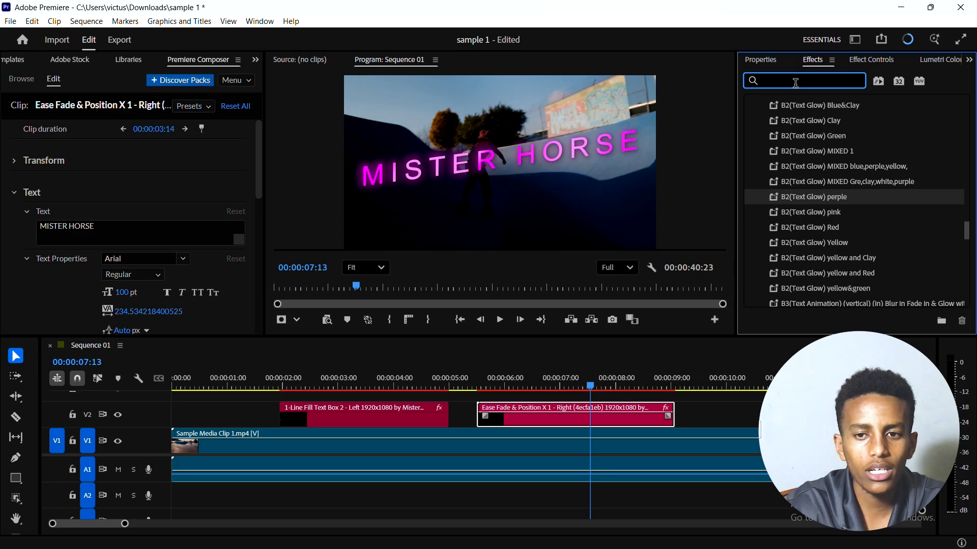
text(shadow)
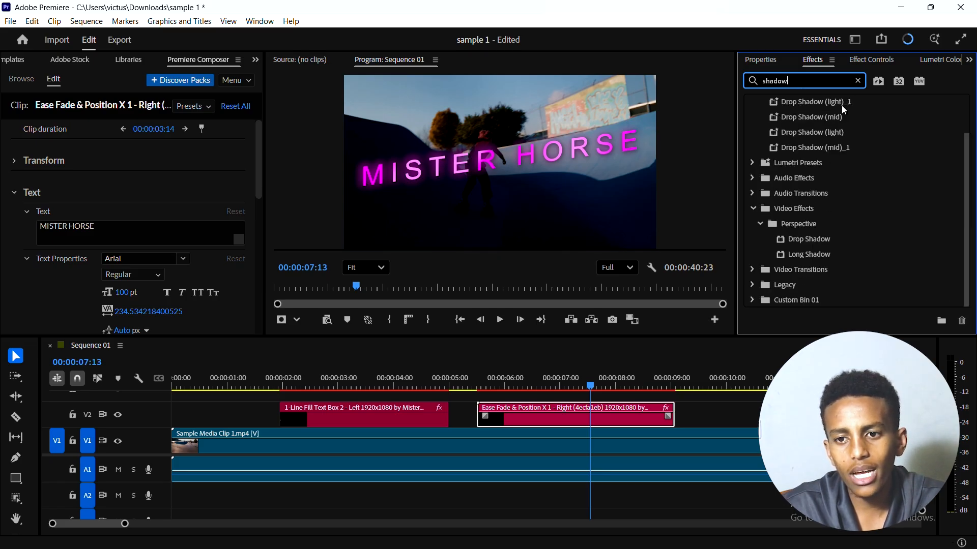
scroll(829, 116, up, 2)
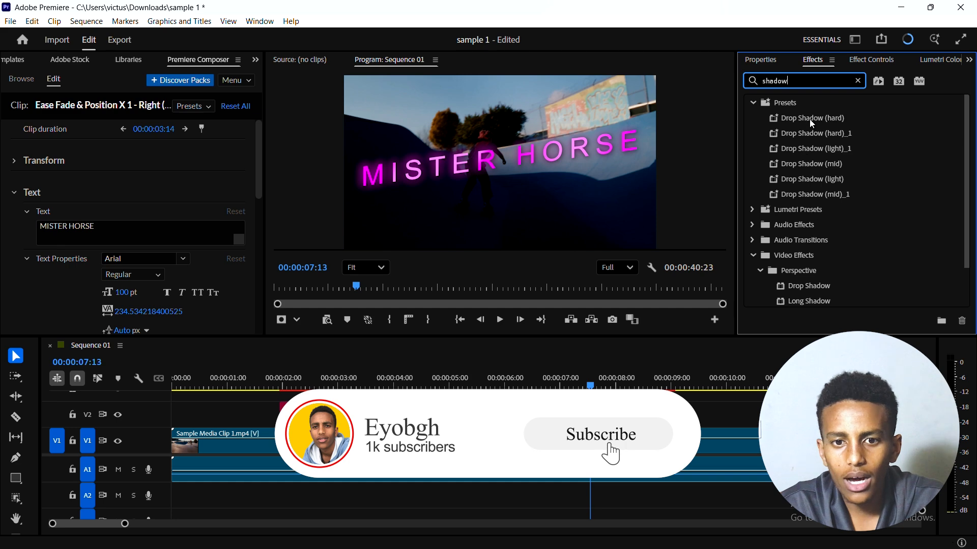
drag(811, 120, 550, 161)
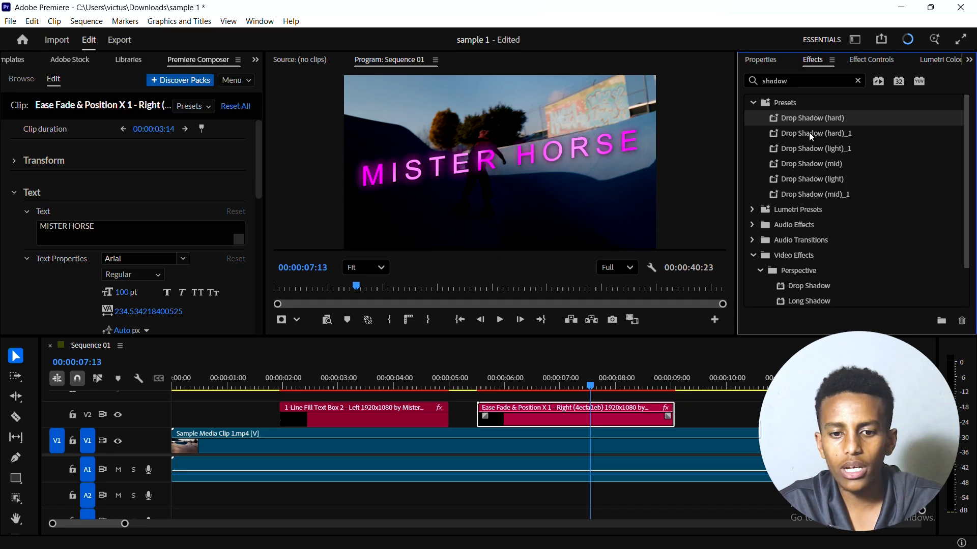
Step: Try the Drop Shadow (light)_1 and Drop Shadow (mid)_1 presets on the glowing title clip
click(808, 147)
drag(808, 147, 597, 416)
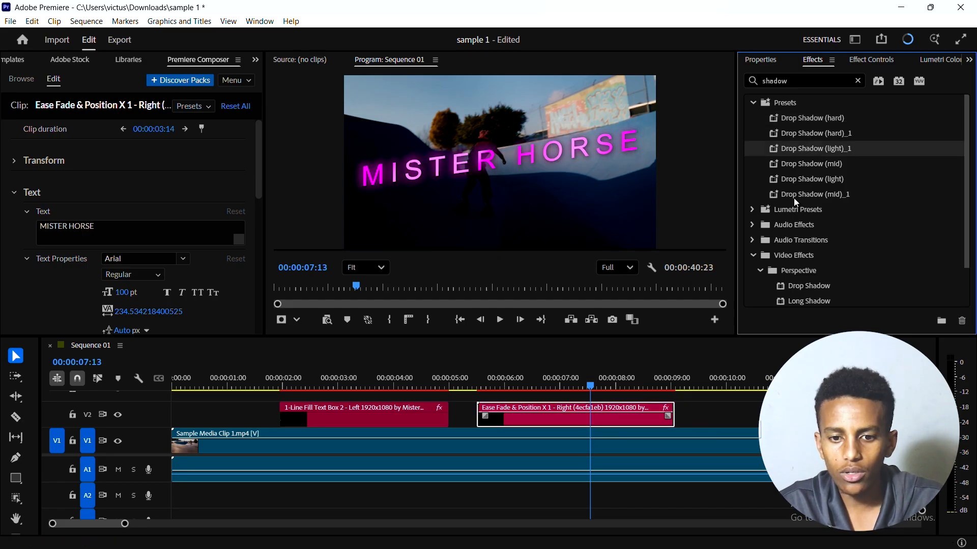
drag(796, 199, 591, 420)
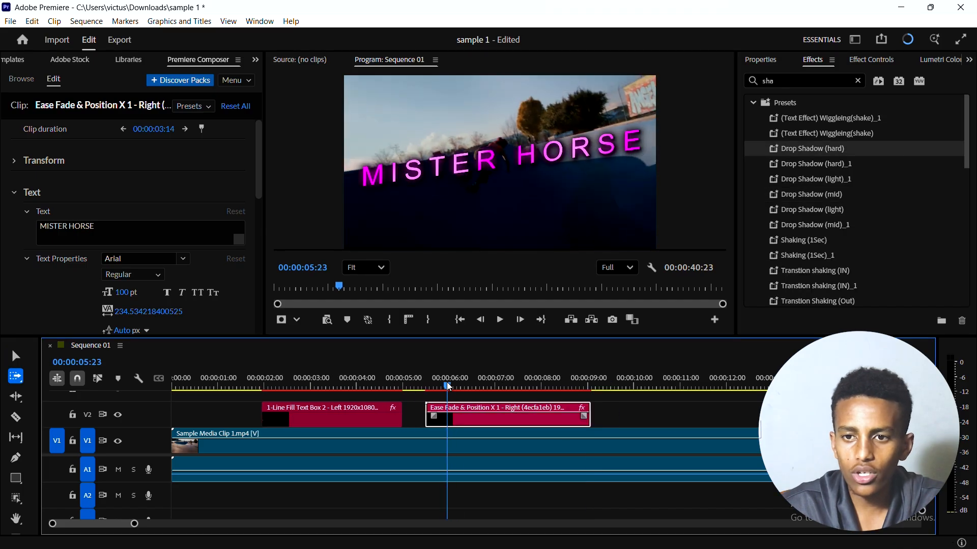
Step: Scrub the title to 00:00:07:06, examine its Drop Shadow settings and play back the sequence
drag(449, 386, 506, 387)
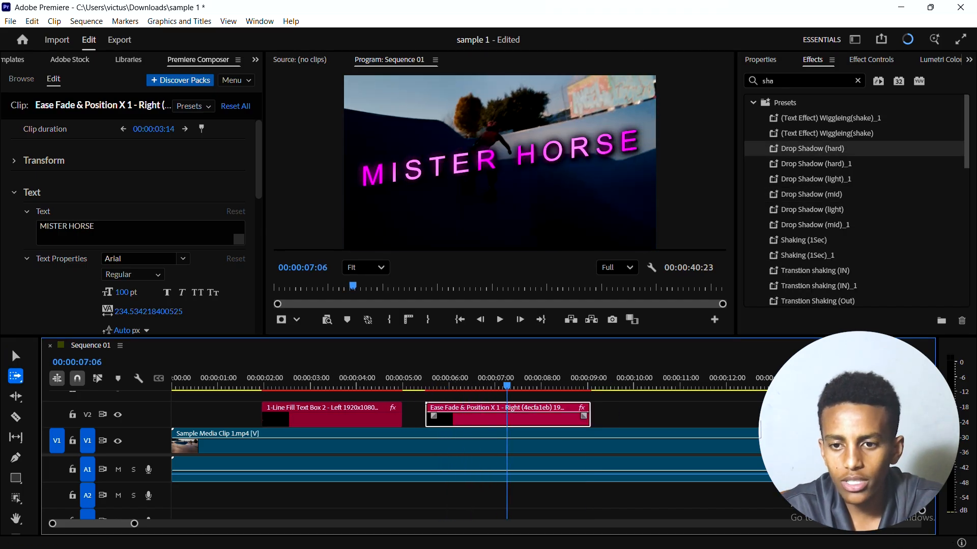
click(884, 61)
scroll(859, 194, down, 6)
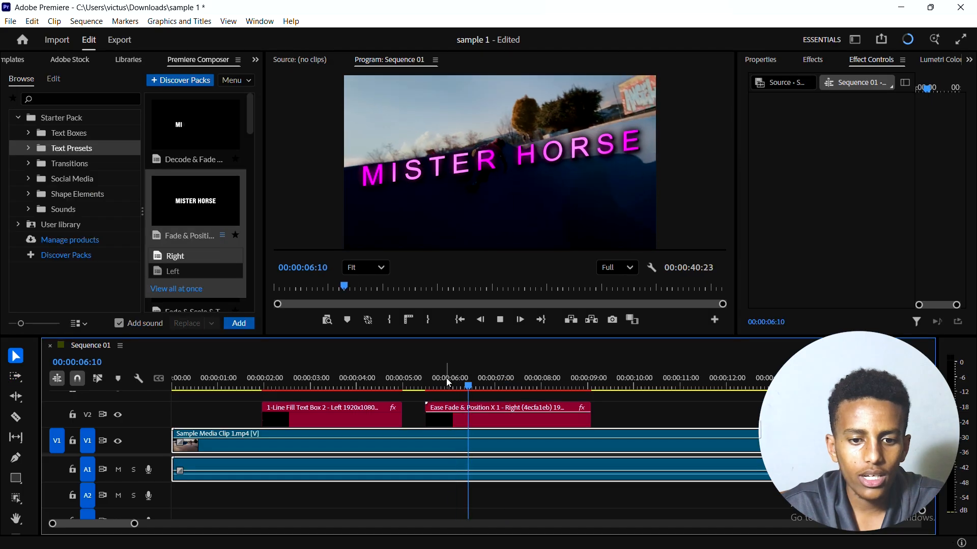
key(space)
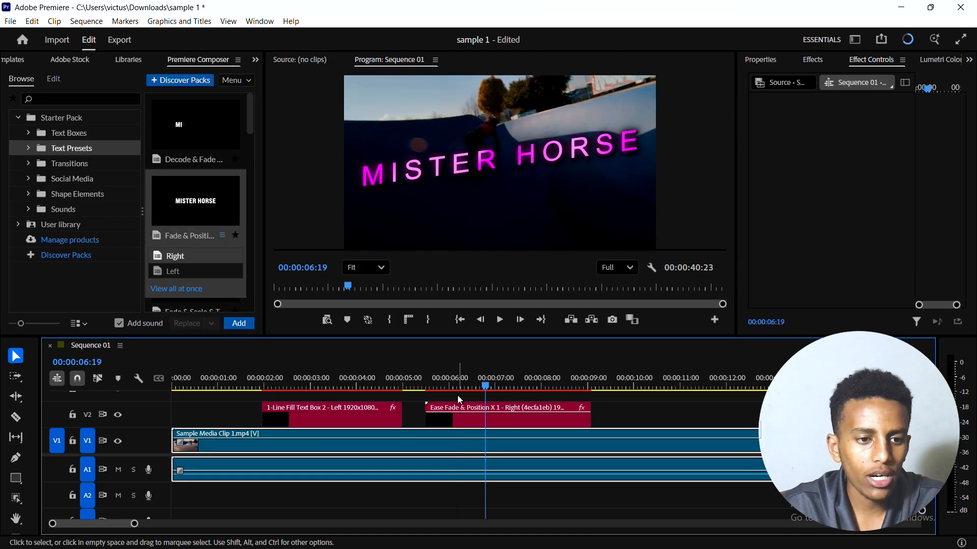
Step: Replace the title clip with the Bottom variant of the Overshoot Position & Rotate & Scale 1 text preset
click(514, 422)
click(513, 419)
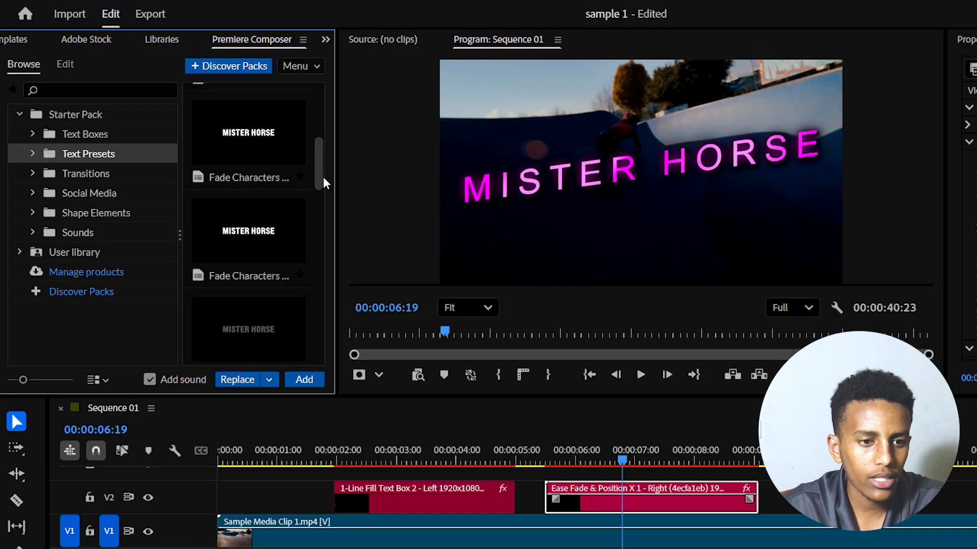
drag(253, 166, 255, 172)
drag(326, 186, 326, 253)
mouse_move(253, 234)
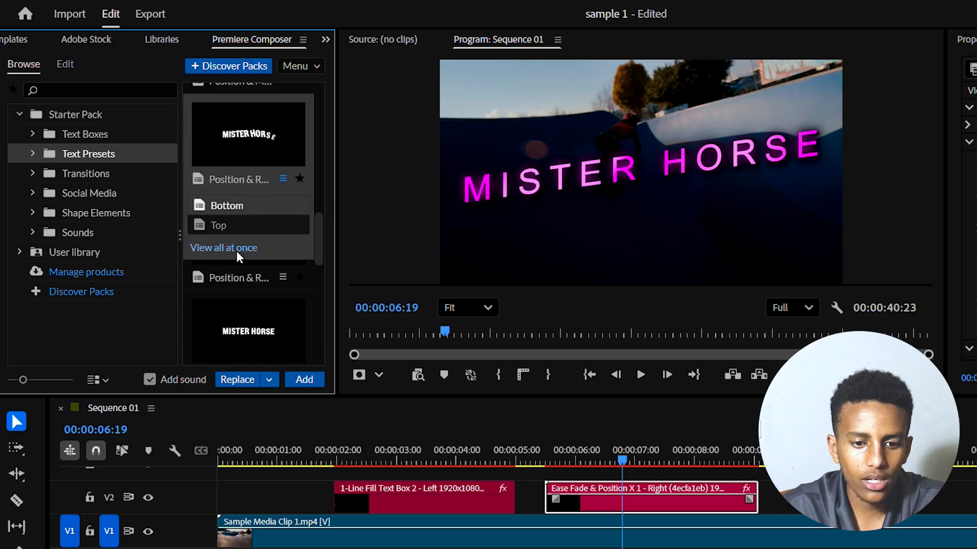
click(237, 379)
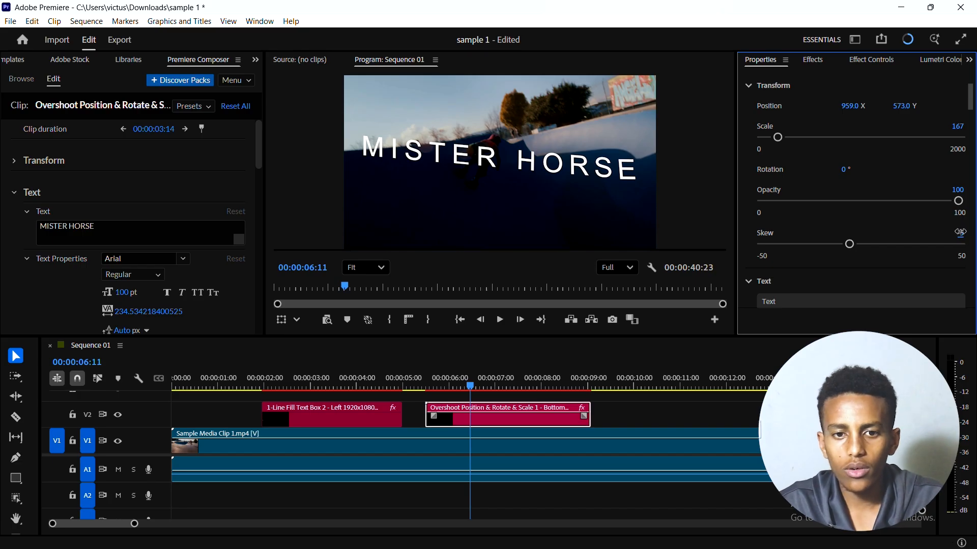
Step: Set the title's skew to 0 and reduce its scale to 110
click(958, 235)
text(0)
key(Return)
scroll(824, 224, down, 7)
scroll(801, 217, up, 6)
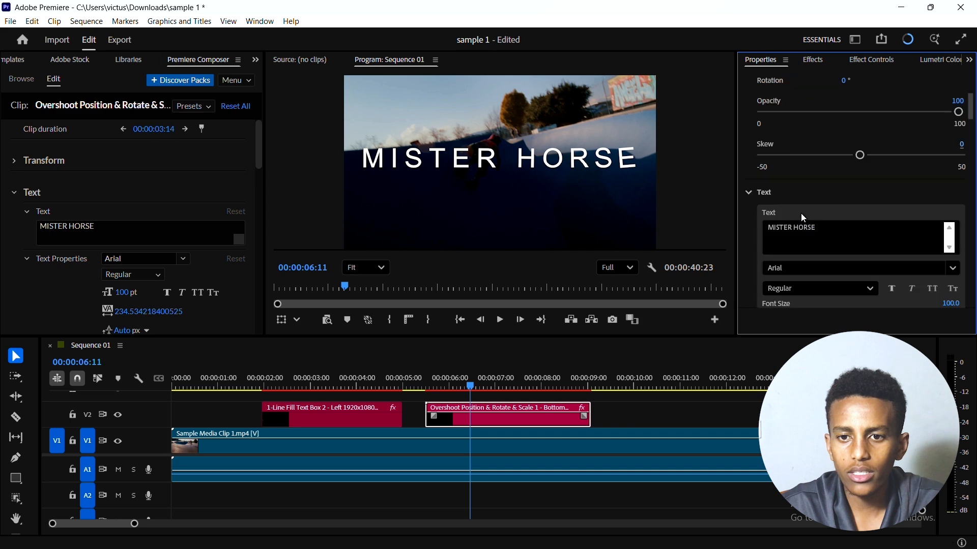
drag(781, 127, 773, 127)
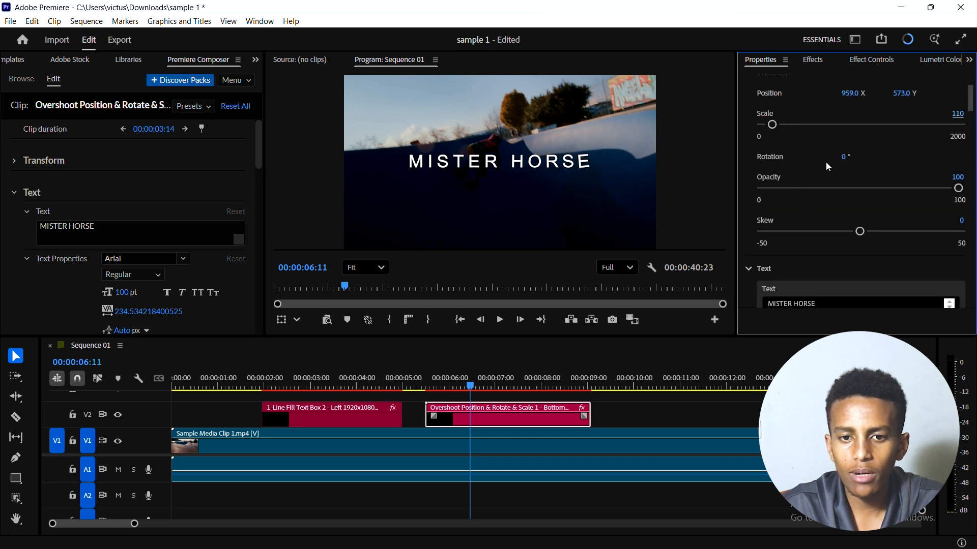
Step: Change the font of the MISTER HORSE title to Payaras
scroll(826, 162, down, 5)
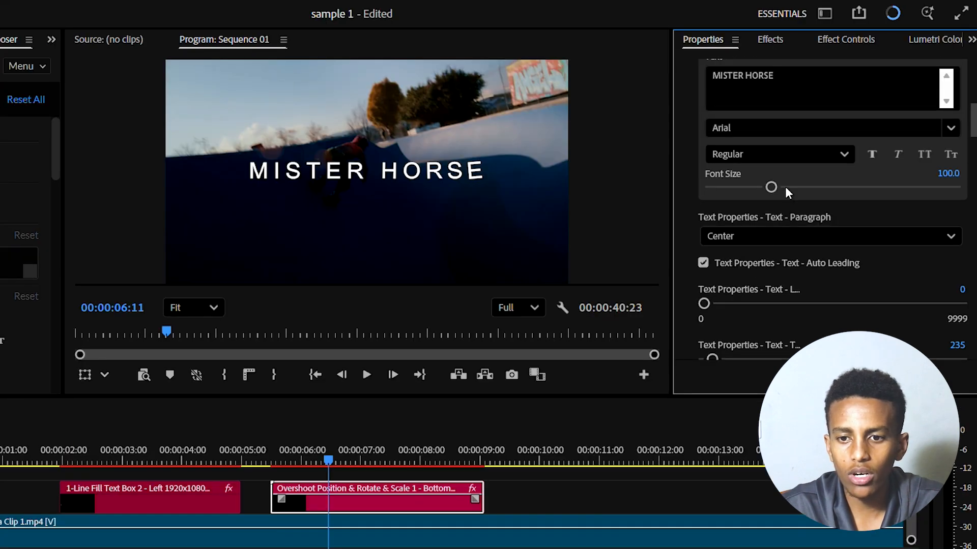
click(796, 127)
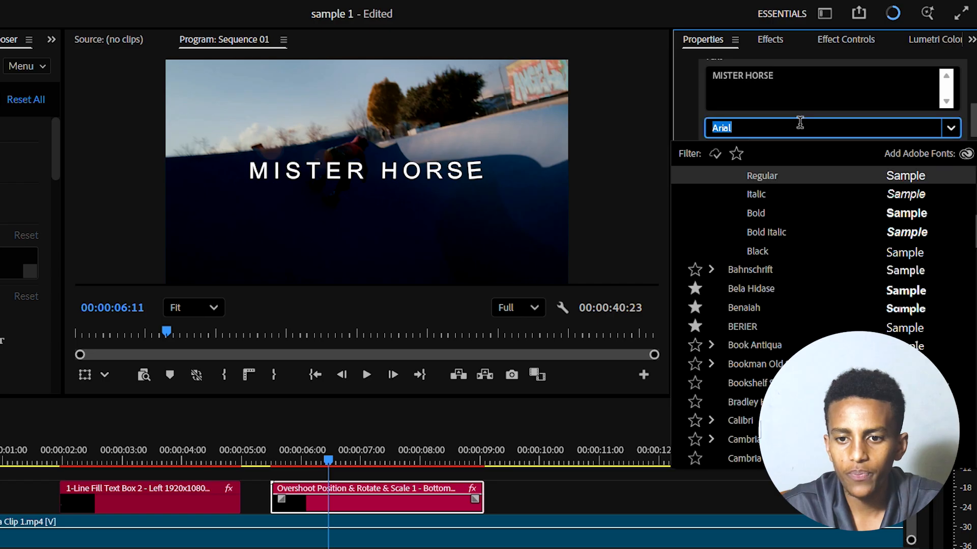
scroll(767, 214, up, 1)
scroll(767, 231, up, 10)
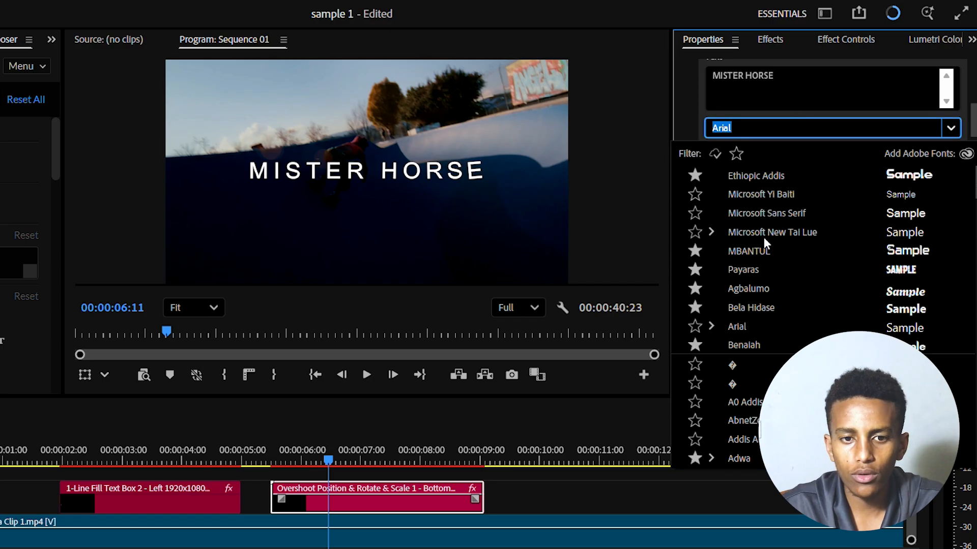
click(751, 264)
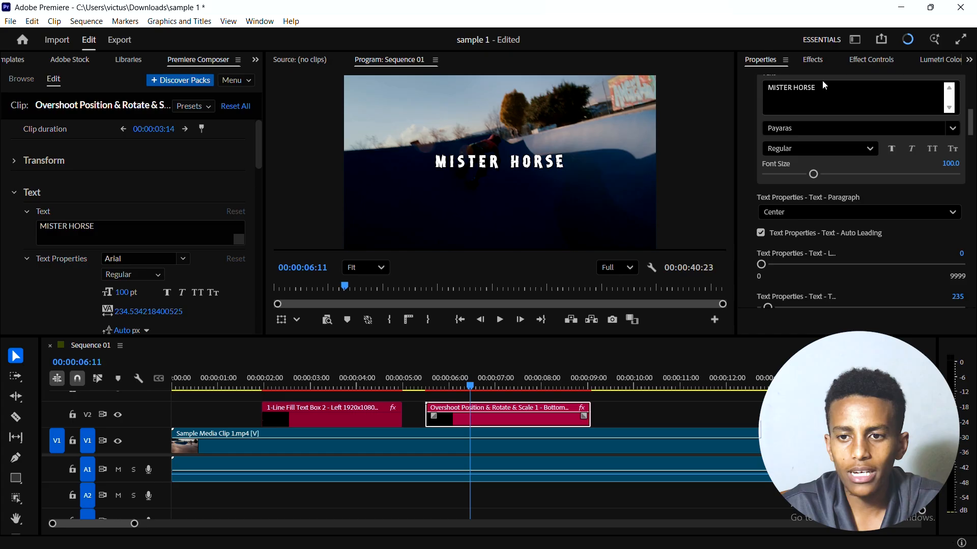
Step: Search the effects for "glow" and apply the 14. Text Glow preset to the title clip
click(786, 42)
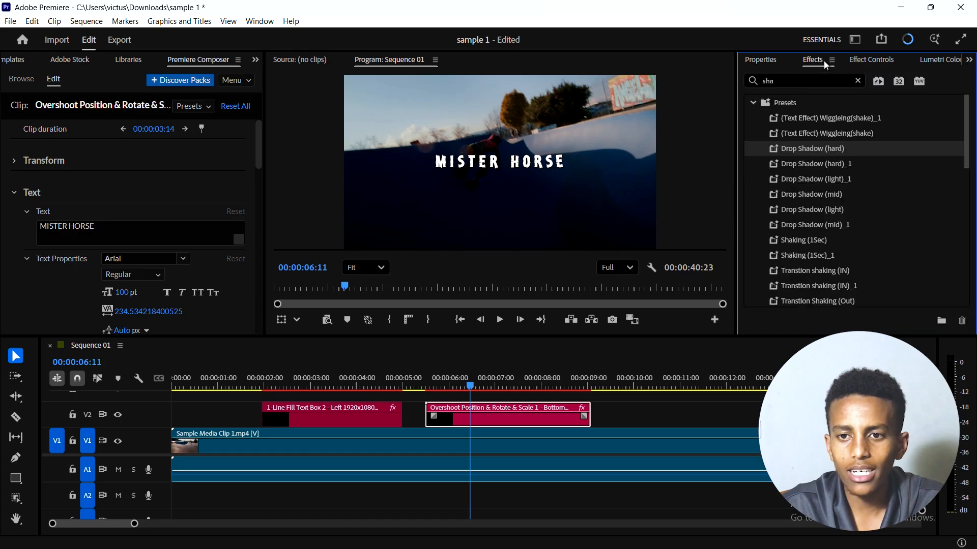
scroll(860, 107, down, 1)
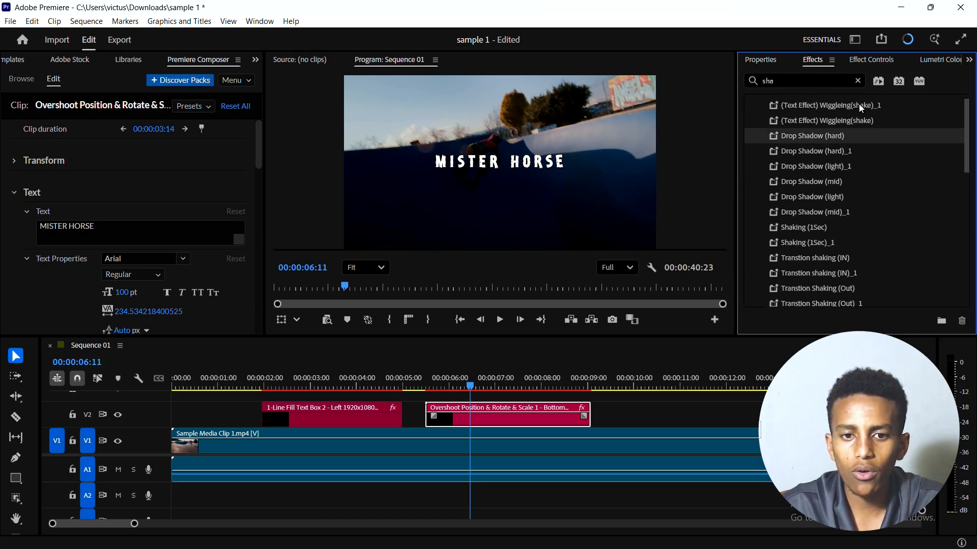
scroll(859, 104, down, 10)
click(834, 78)
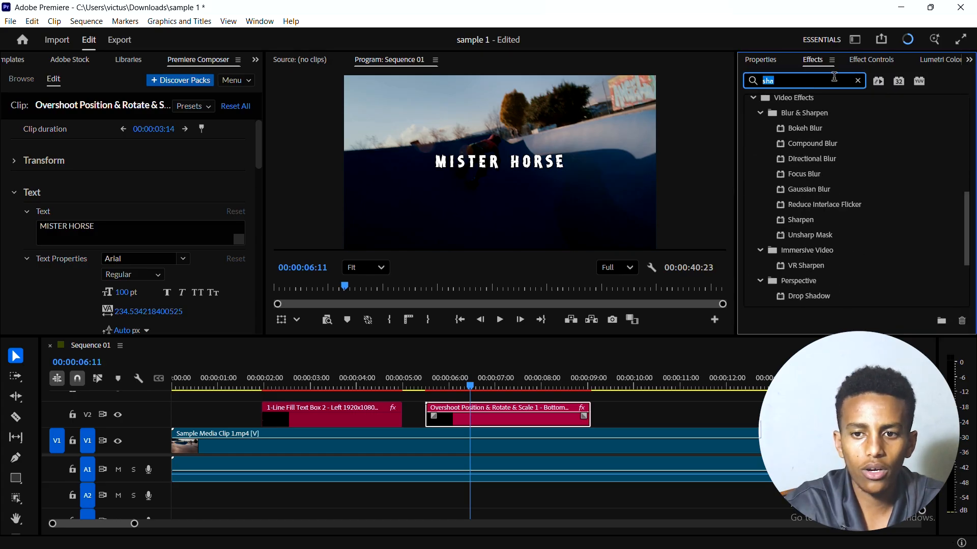
text(g)
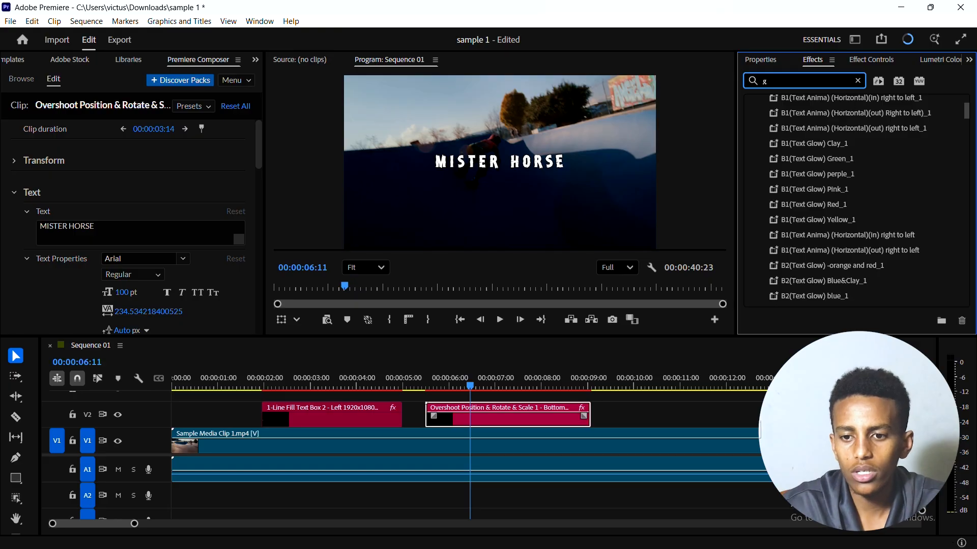
text(low)
scroll(958, 173, down, 8)
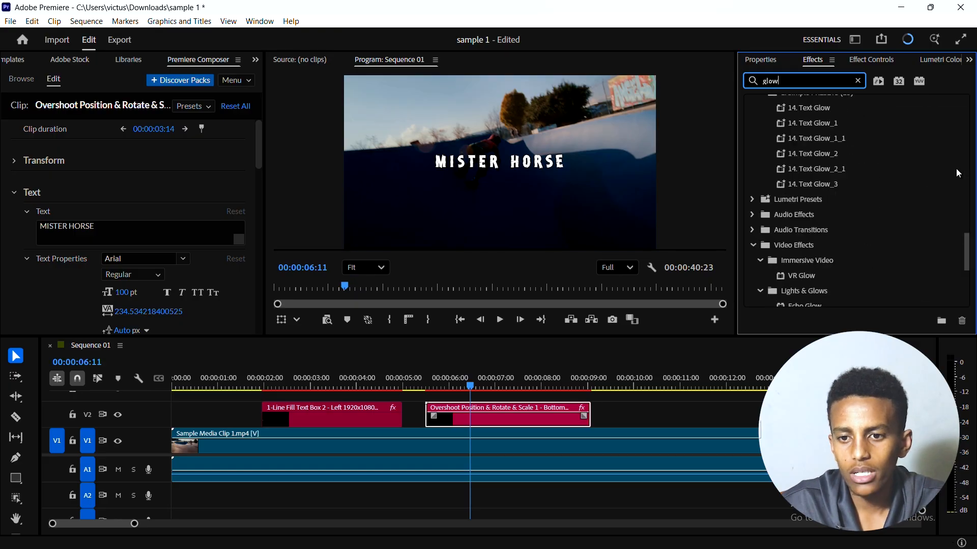
scroll(959, 173, up, 2)
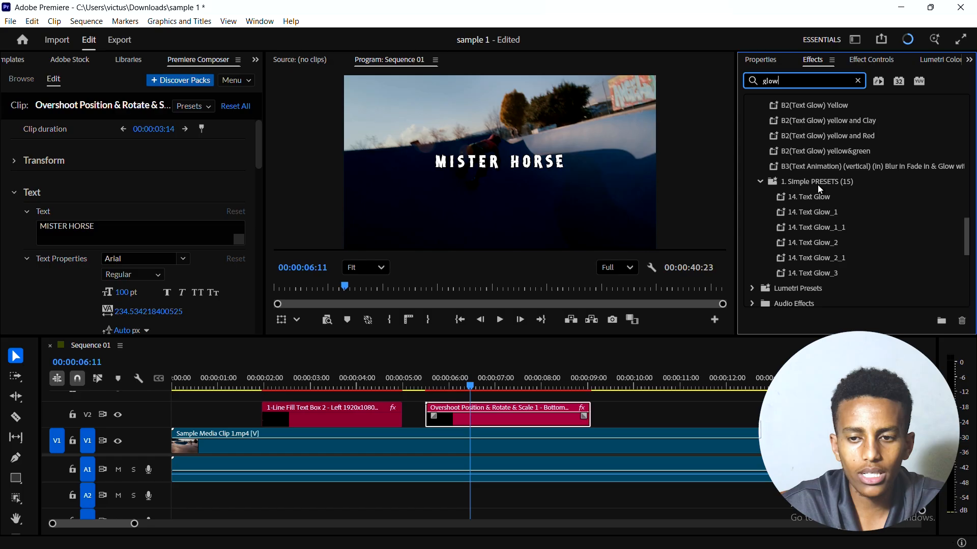
drag(824, 197, 539, 396)
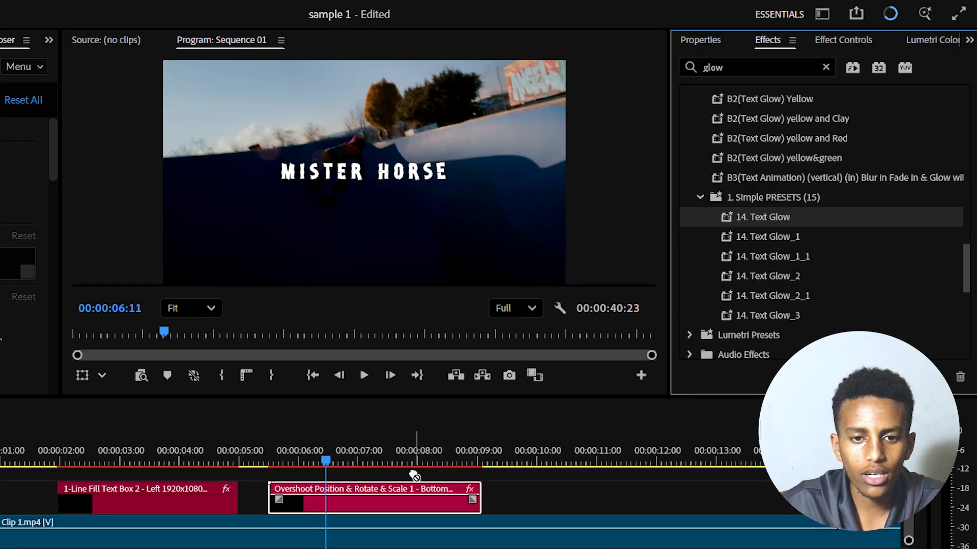
drag(413, 474, 402, 484)
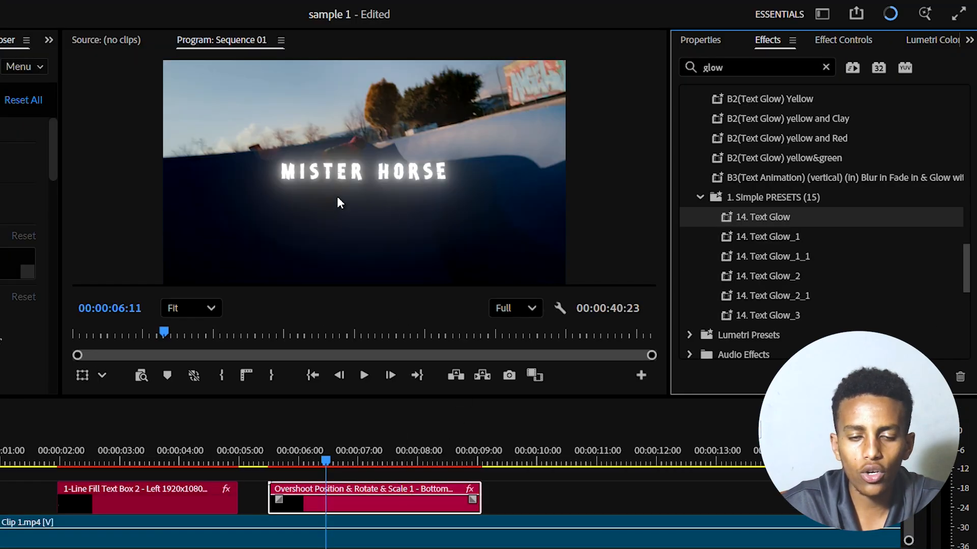